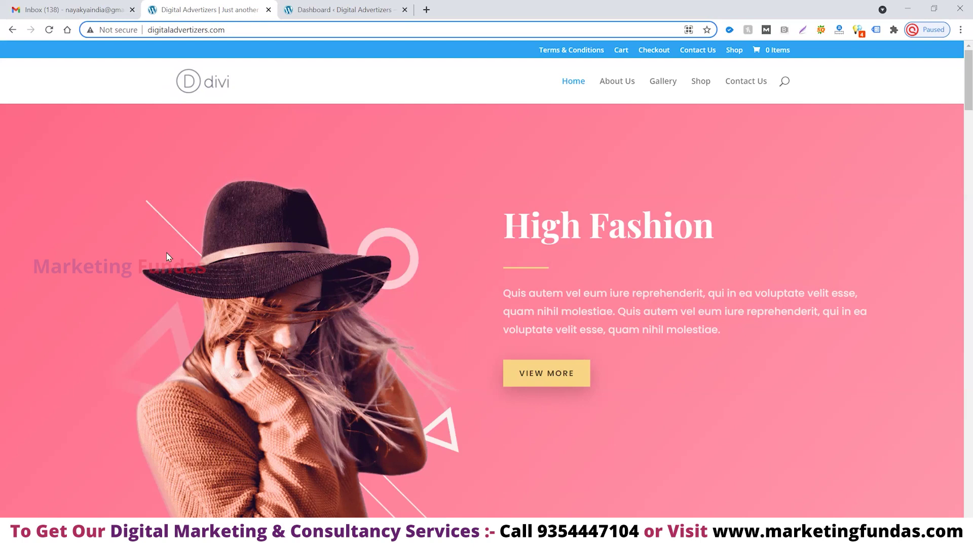
click(317, 6)
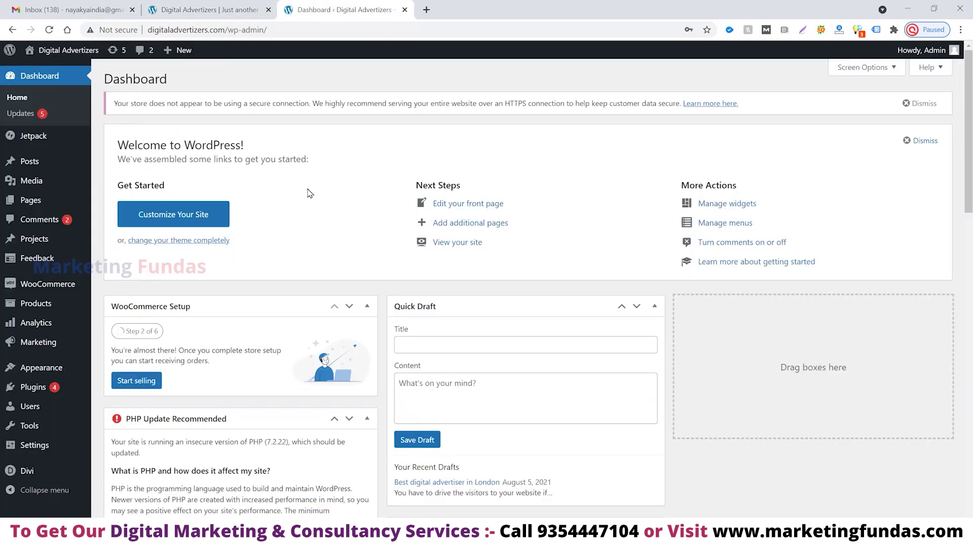
click(115, 6)
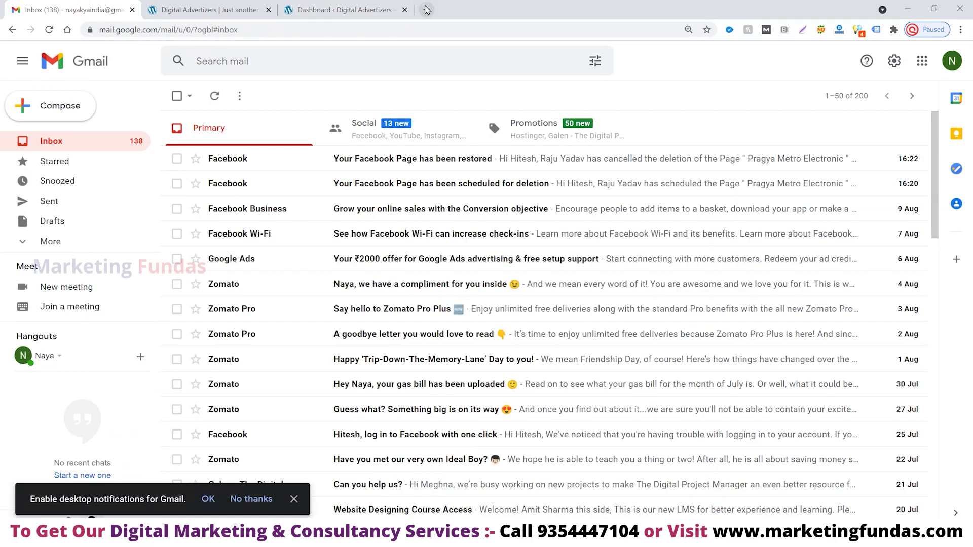
Search Google for "google analytics" in a new browser tab and open the Google Analytics site
click(426, 9)
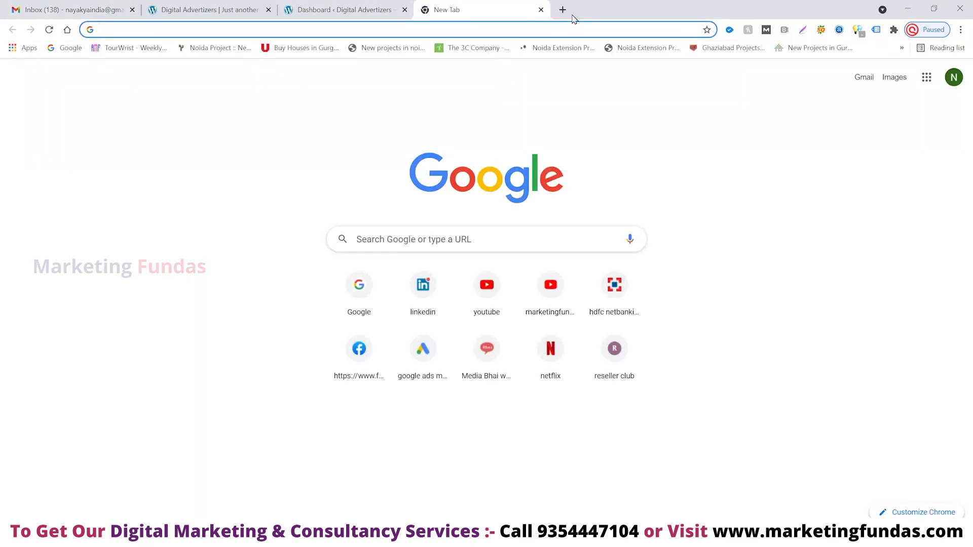
text(google)
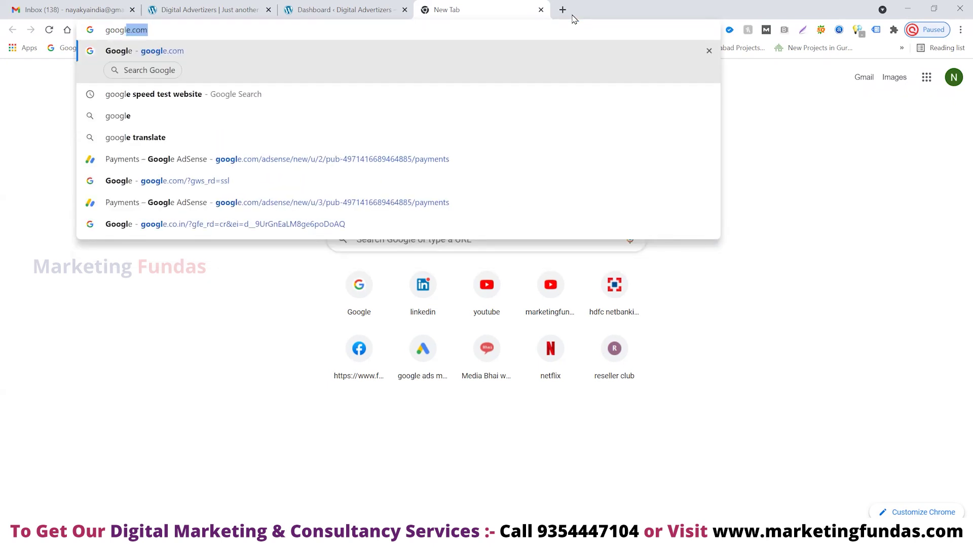
text( analy)
key(Return)
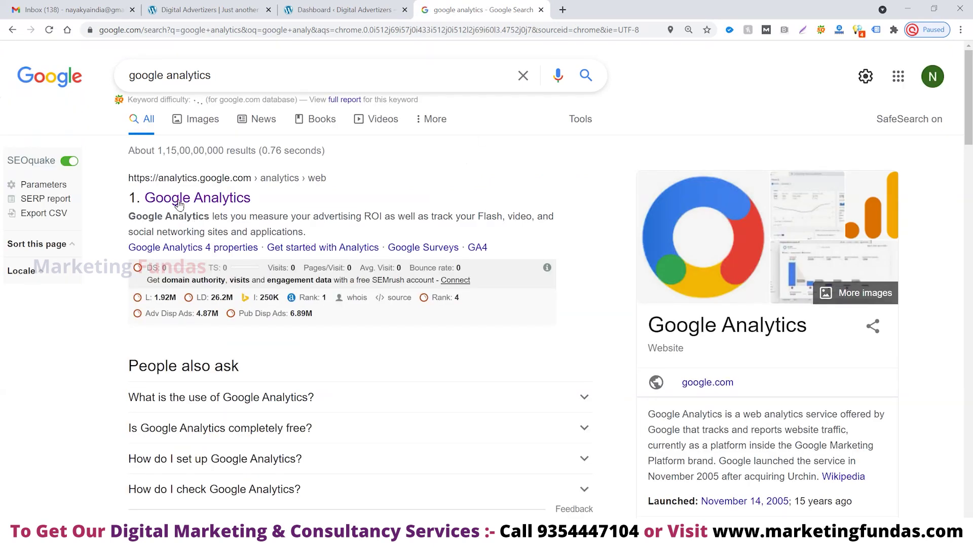
click(217, 203)
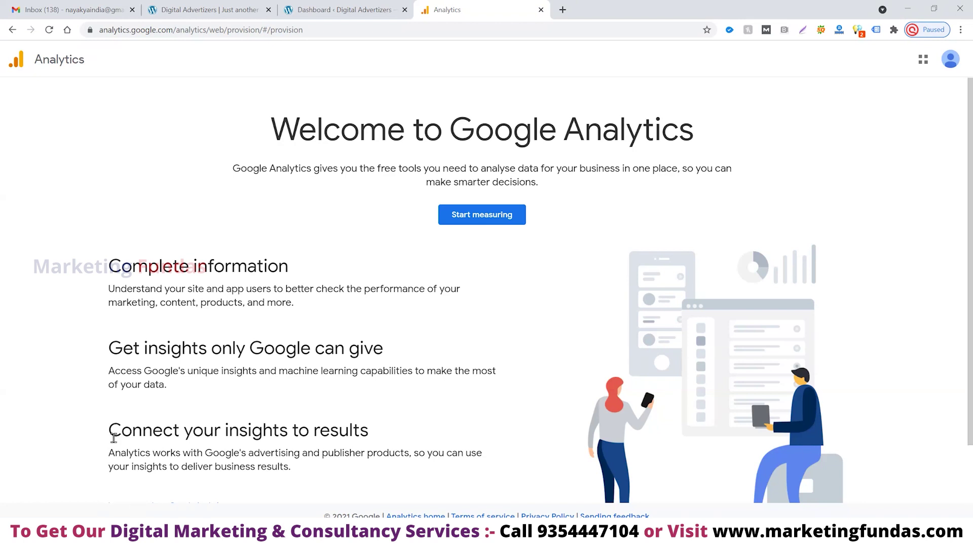
Start the Google Analytics account setup and name the account "Digital Advertizers"
click(481, 223)
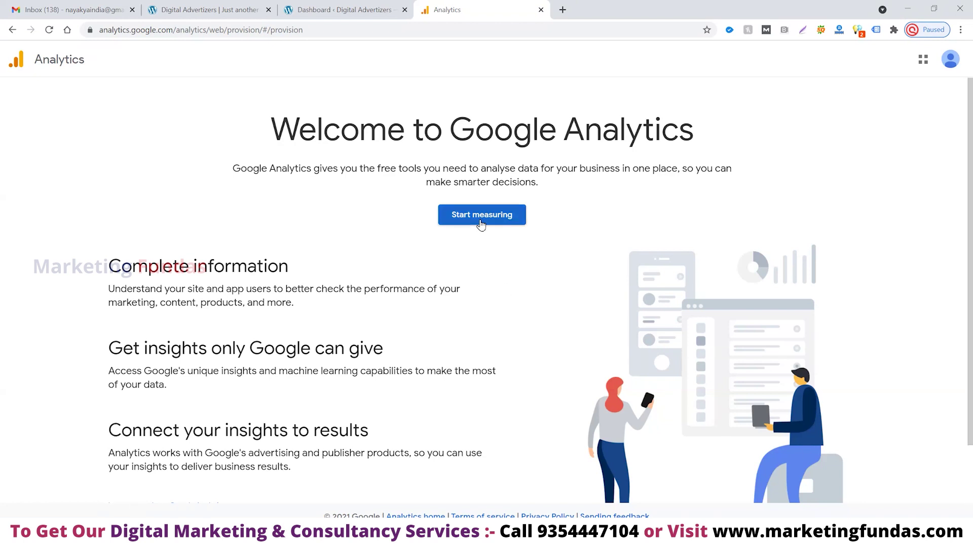
click(481, 223)
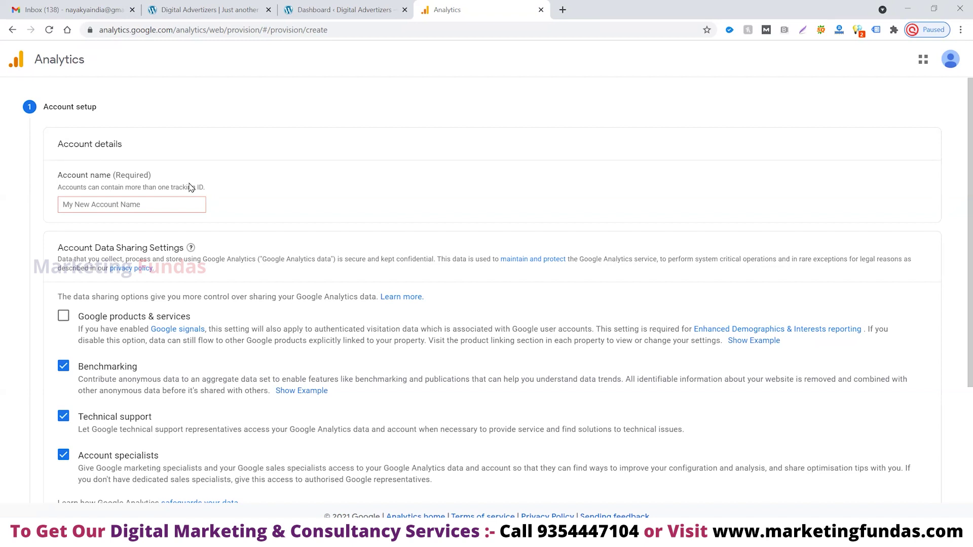
click(174, 206)
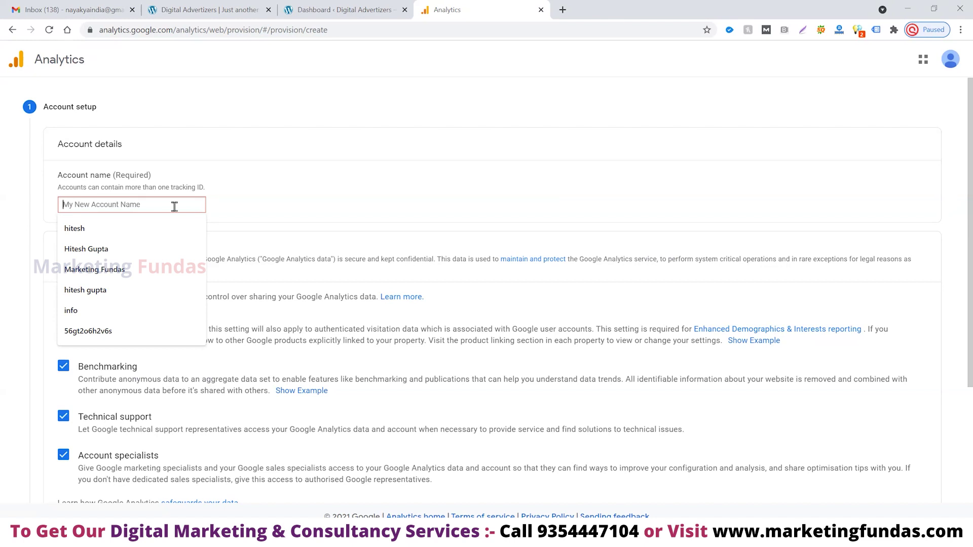
text(Digi)
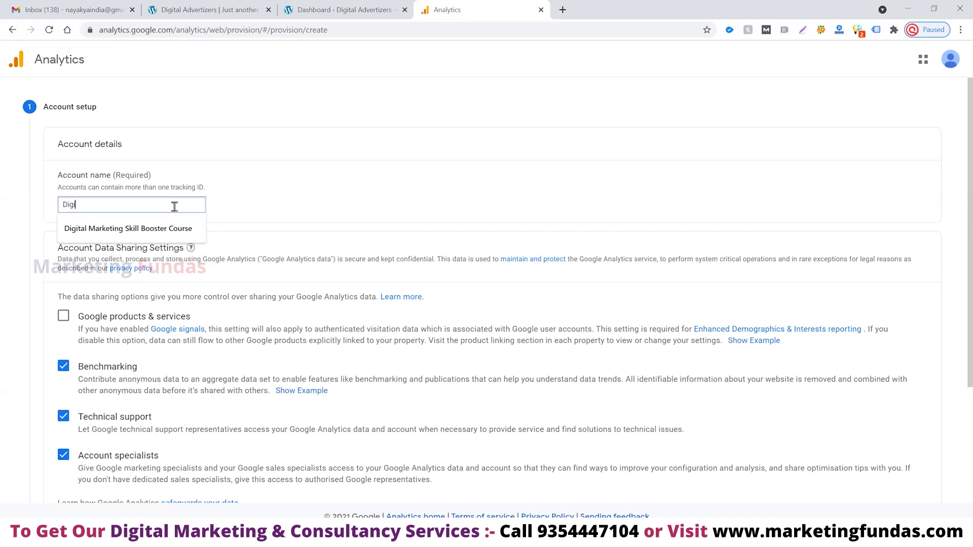
text(tal Ad)
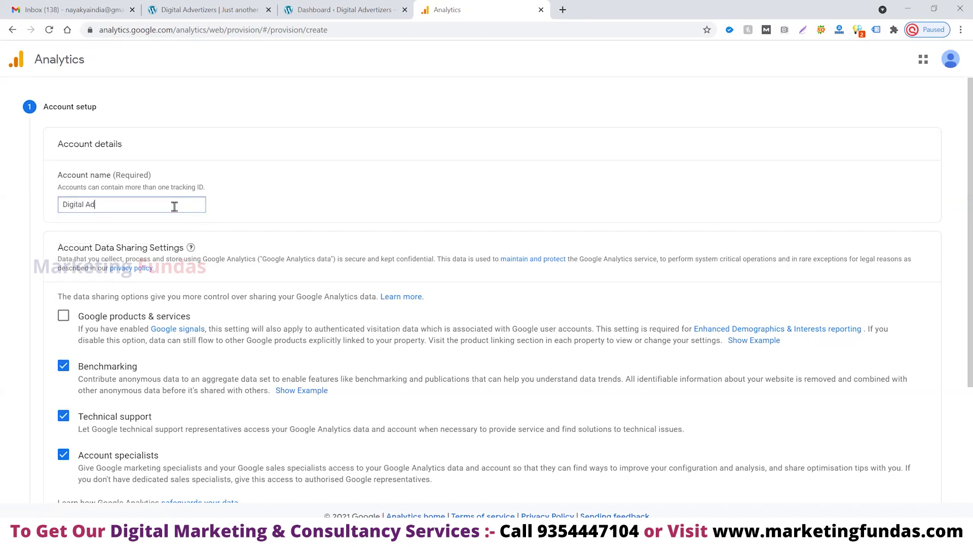
text(vertizers)
Enable data sharing with Google products & services and continue to the property setup
scroll(176, 204, down, 2)
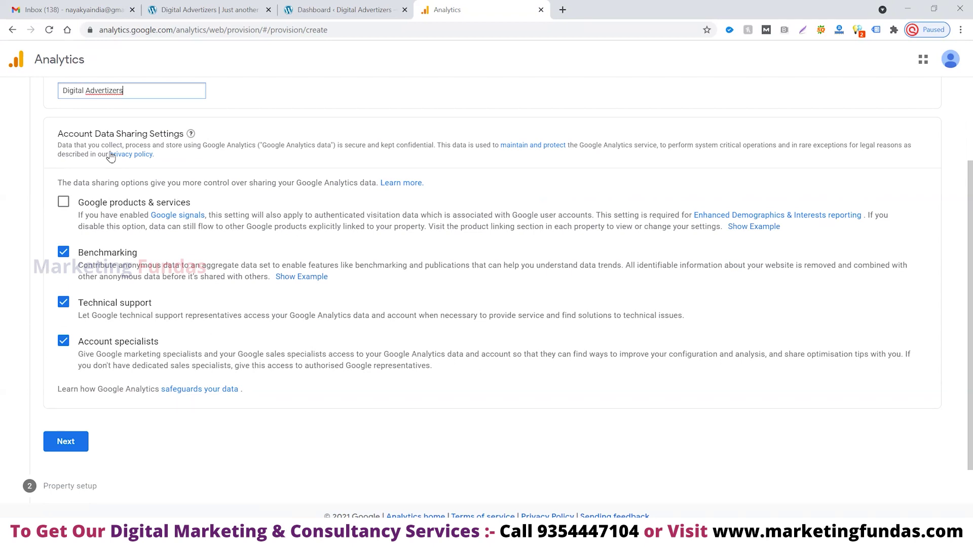
click(63, 205)
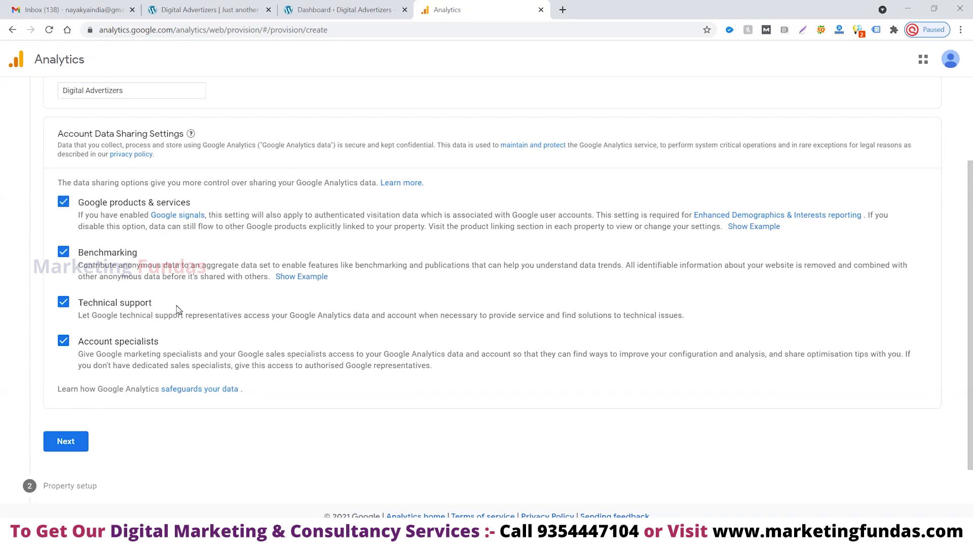
click(78, 443)
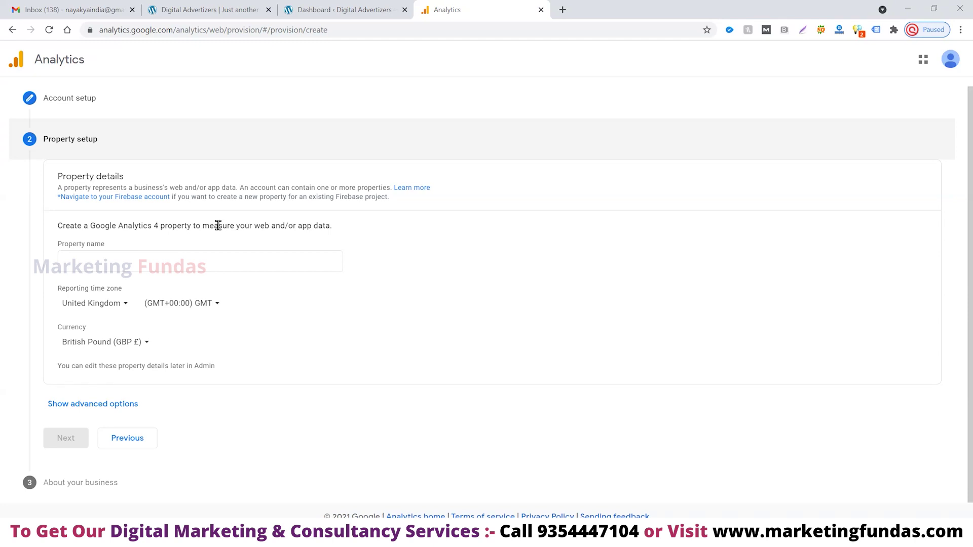
Name the property "Digital Advertizers" and set its reporting time zone country to India
click(216, 264)
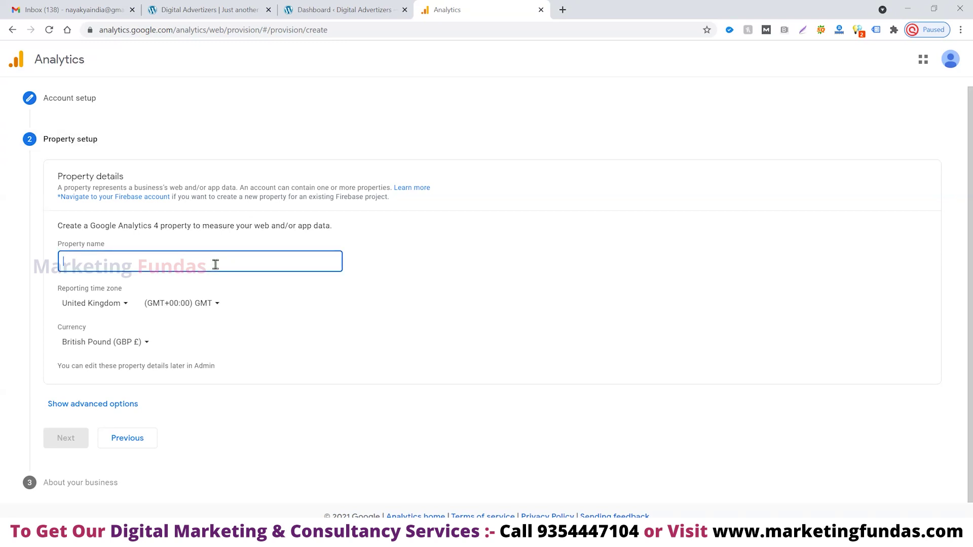
text(Digital )
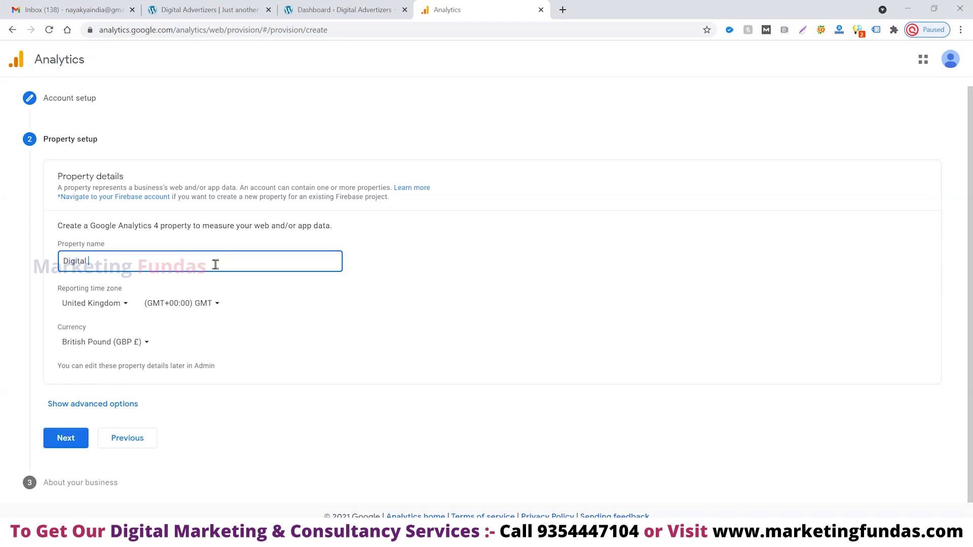
text(Advertizers)
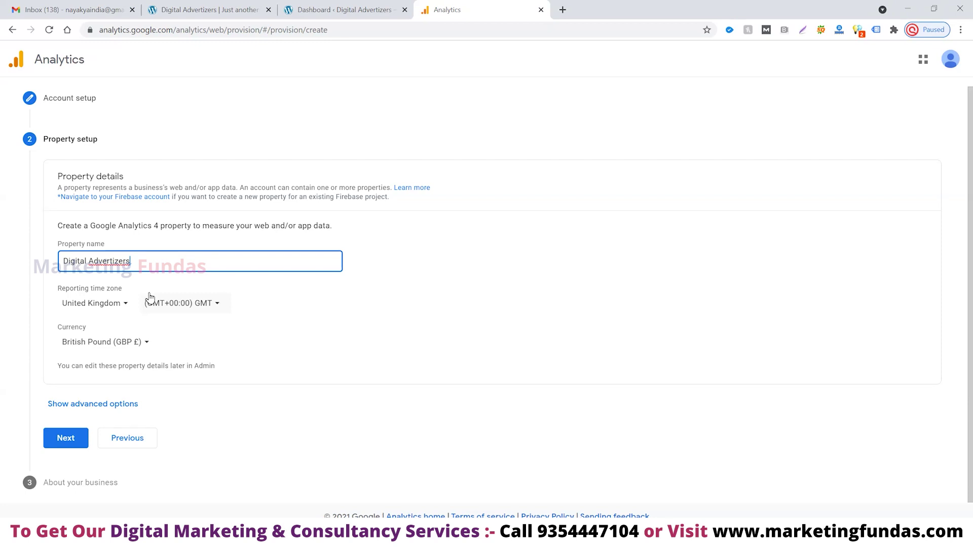
click(127, 307)
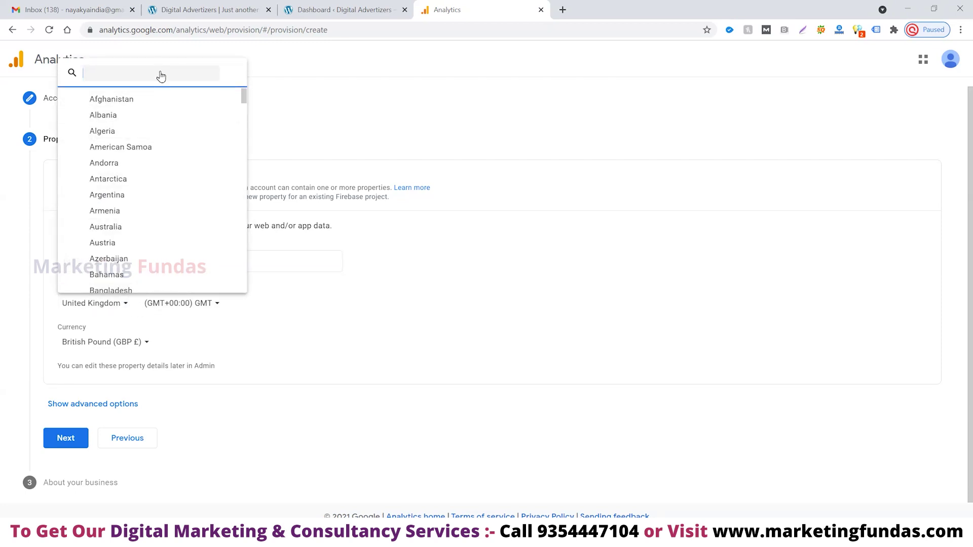
text(in)
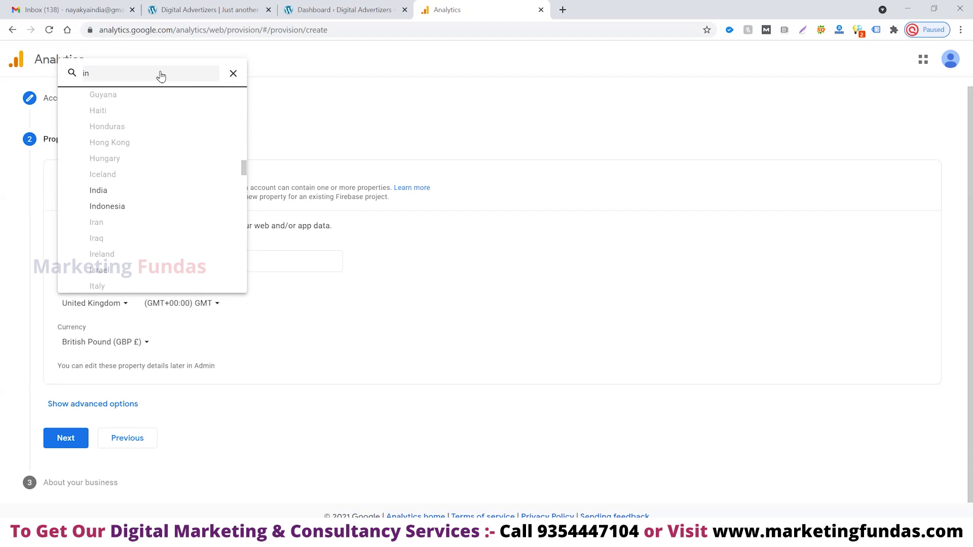
click(119, 190)
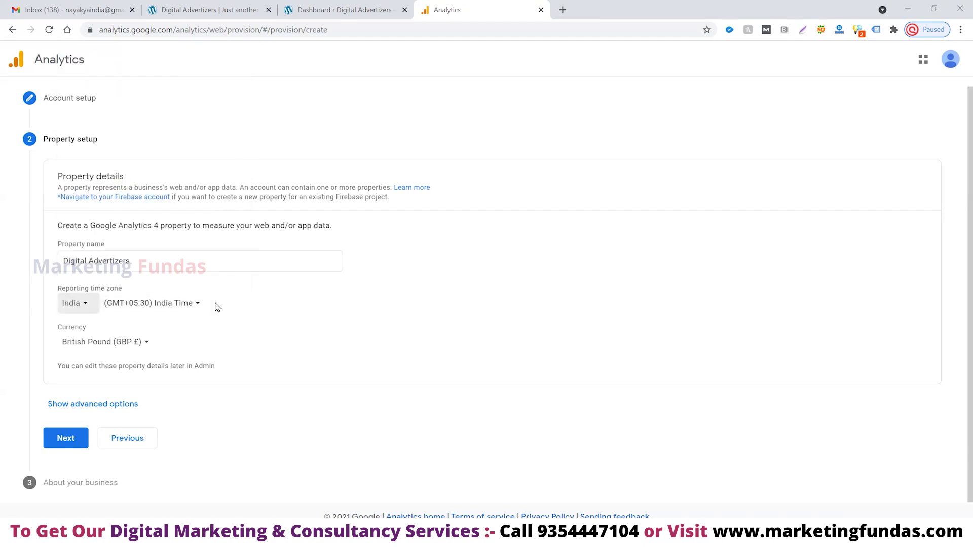
Set the property's currency to Indian Rupee (INR ₹) and continue to the business information
click(147, 344)
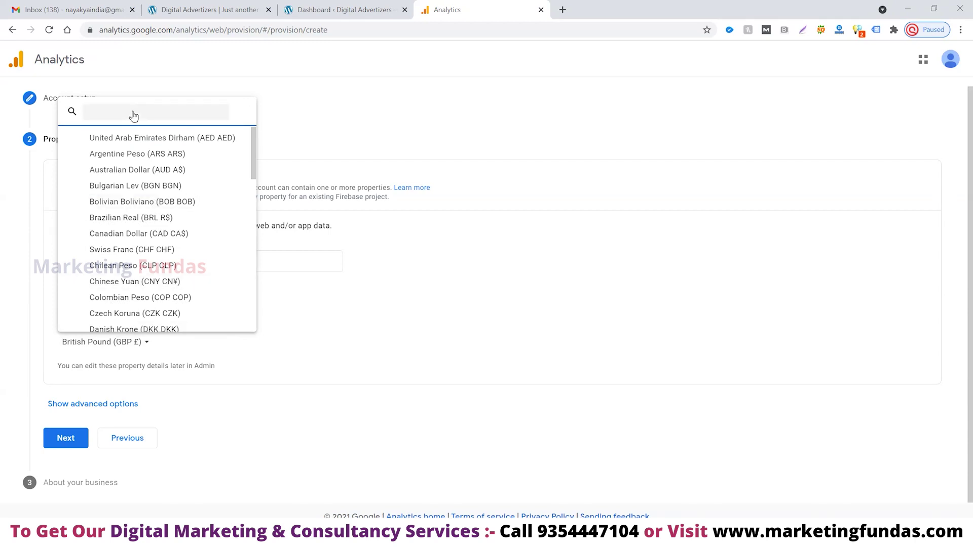
text(i)
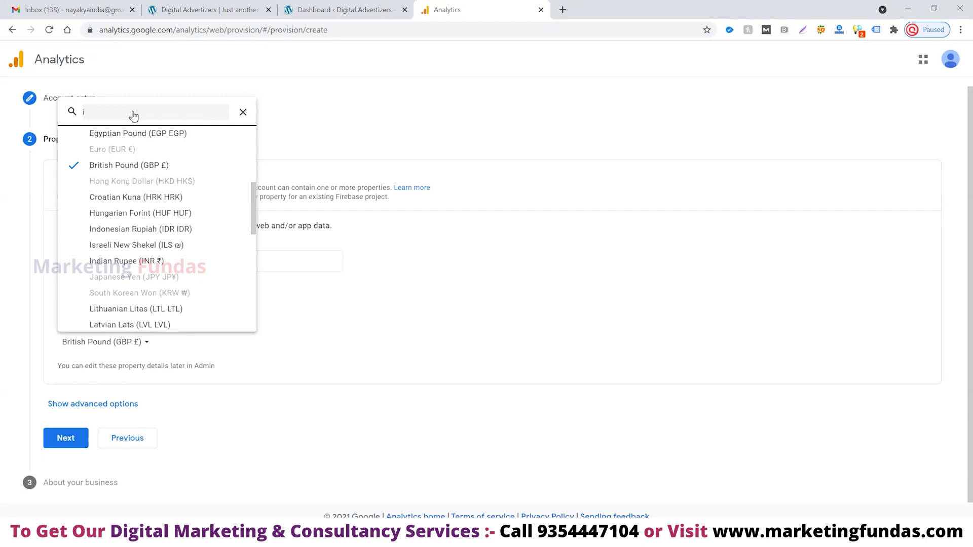
click(130, 261)
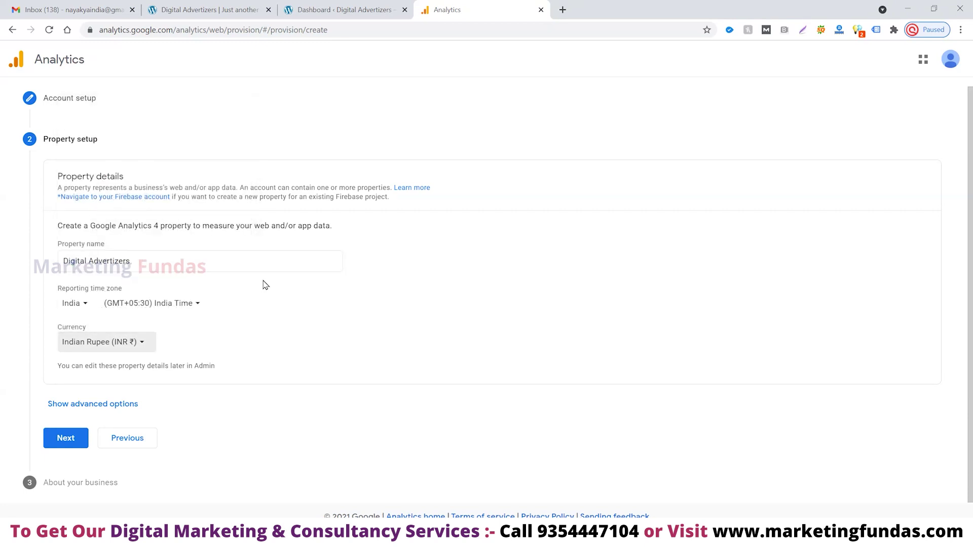
click(95, 410)
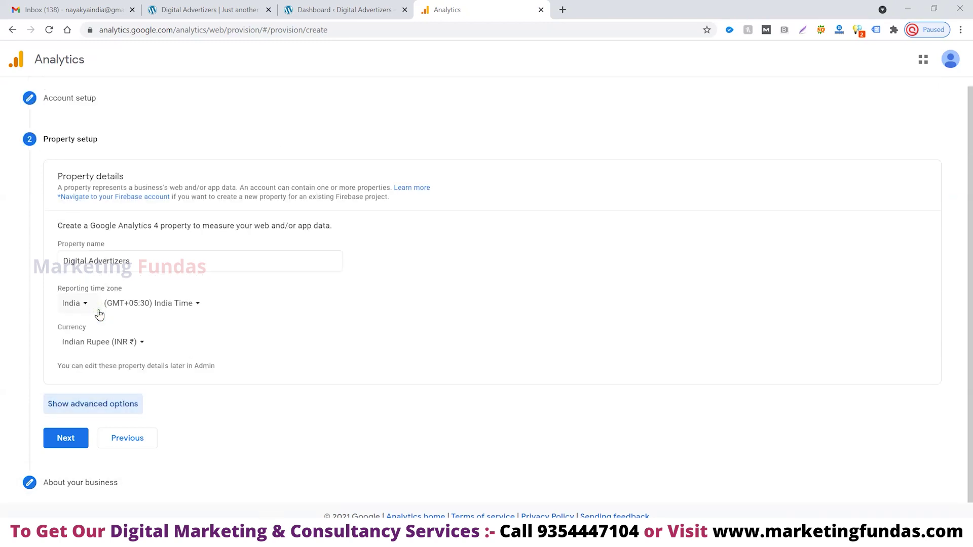
click(66, 446)
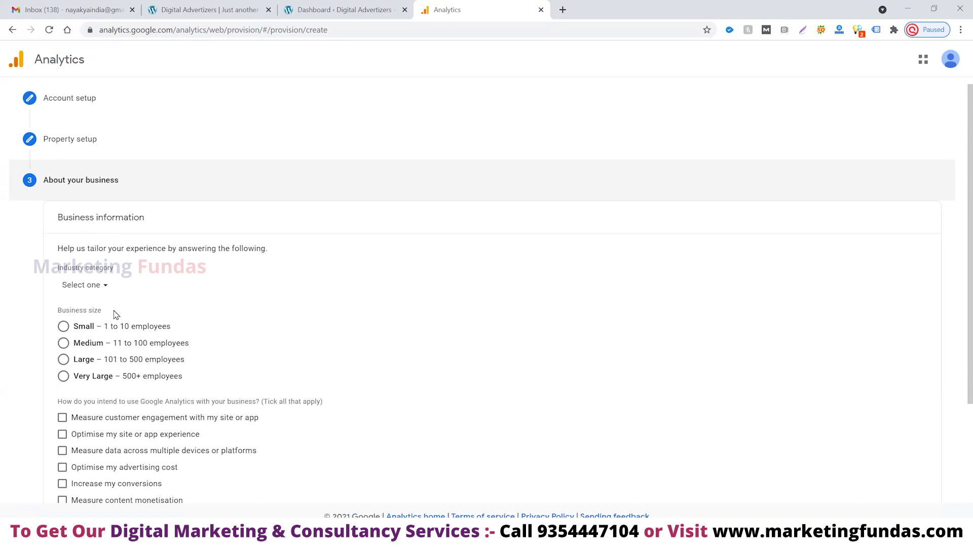
Set the business's industry category to Jobs & Education and its size to Small – 1 to 10 employees
scroll(116, 315, down, 1)
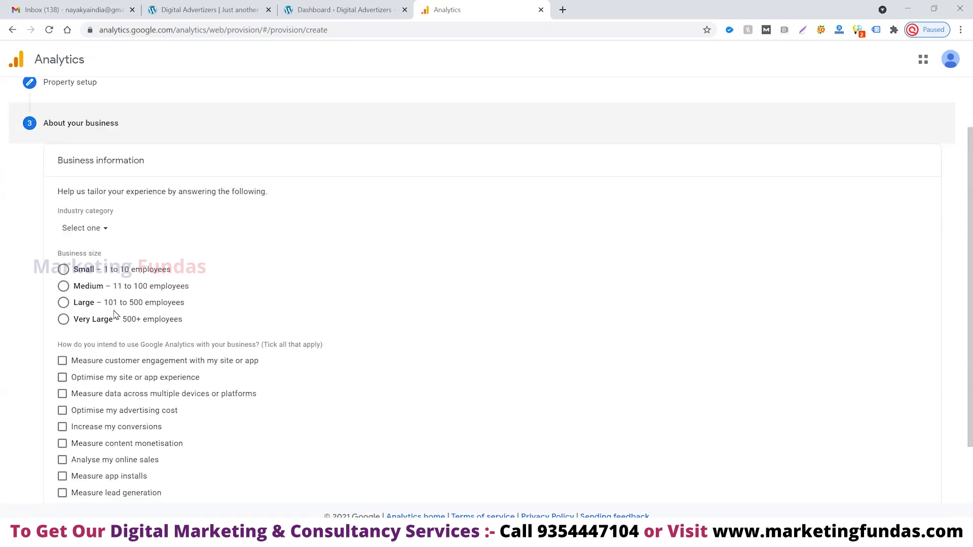
click(106, 230)
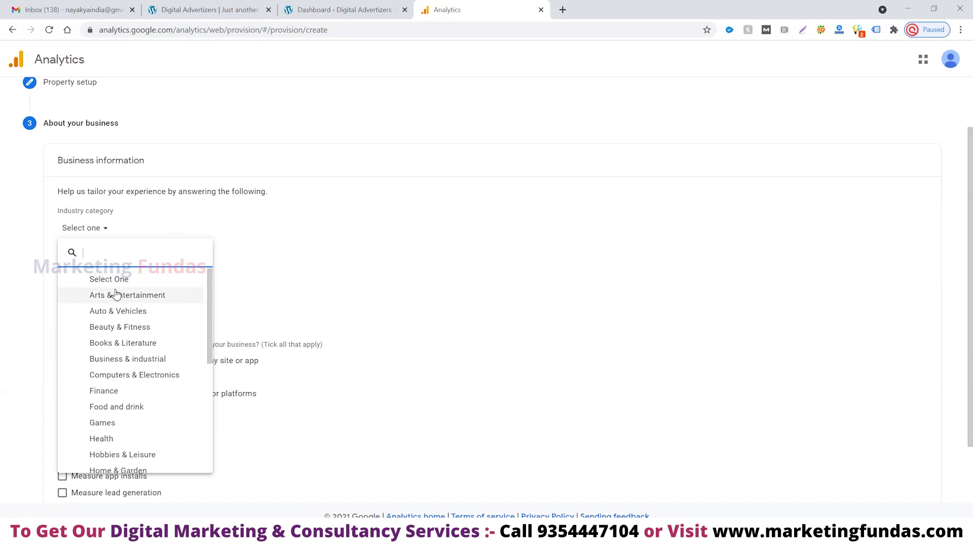
scroll(146, 325, down, 3)
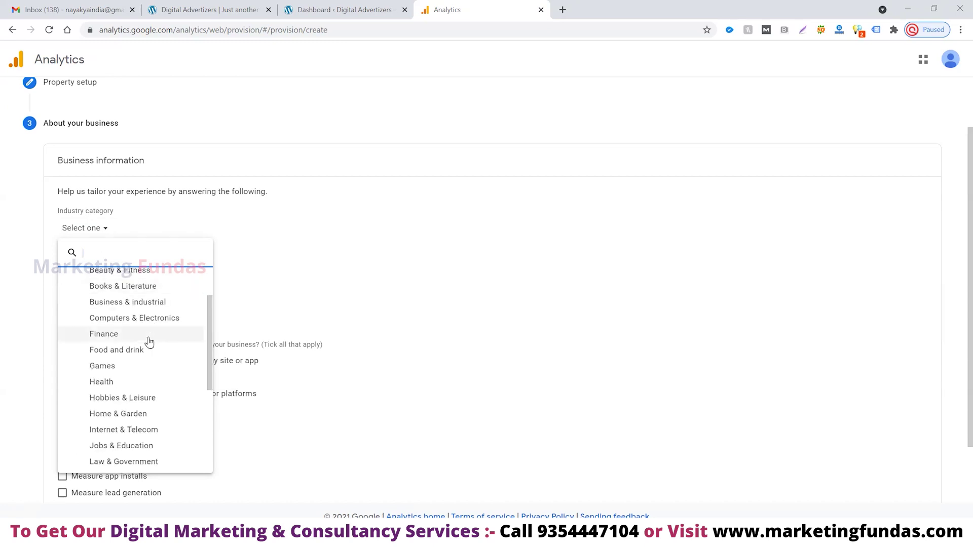
scroll(151, 342, down, 3)
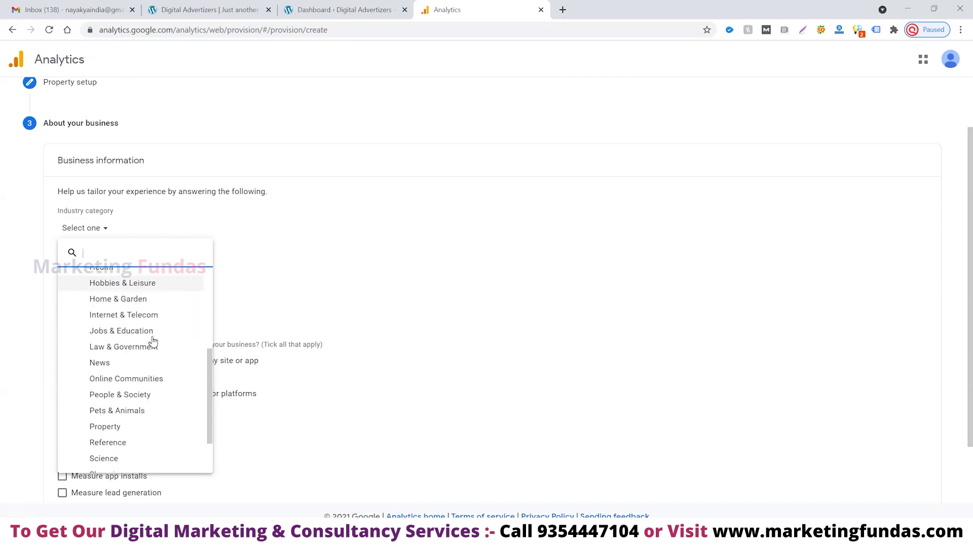
scroll(151, 440, up, 2)
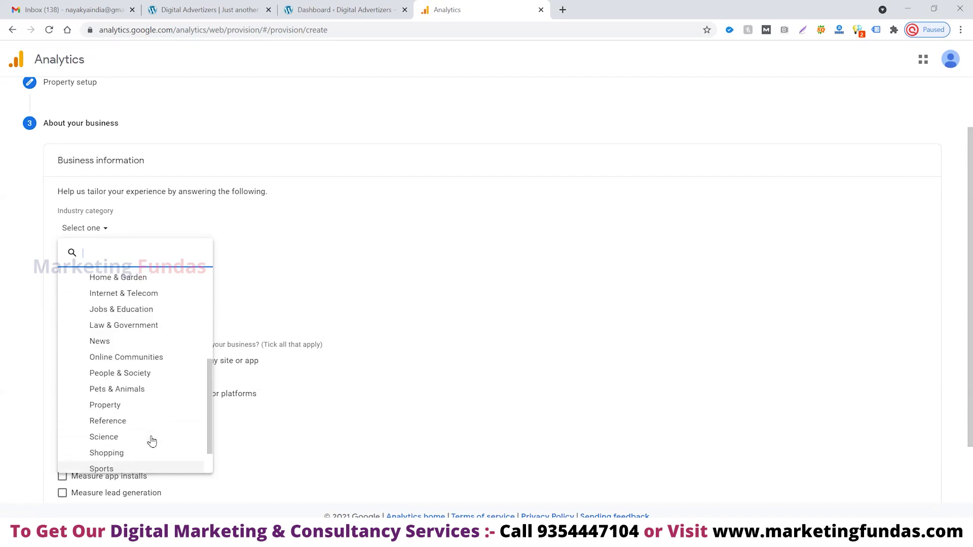
scroll(151, 441, up, 2)
scroll(167, 409, down, 1)
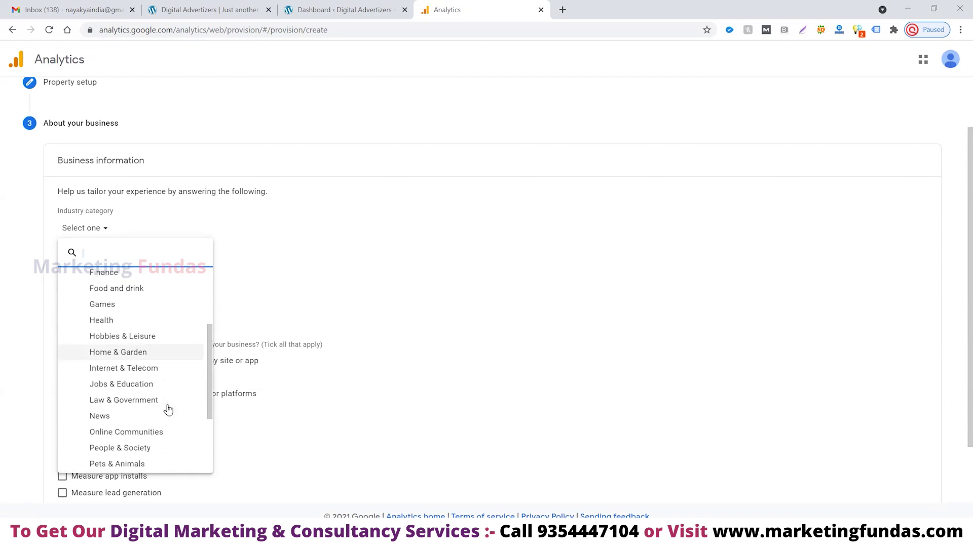
scroll(168, 410, up, 3)
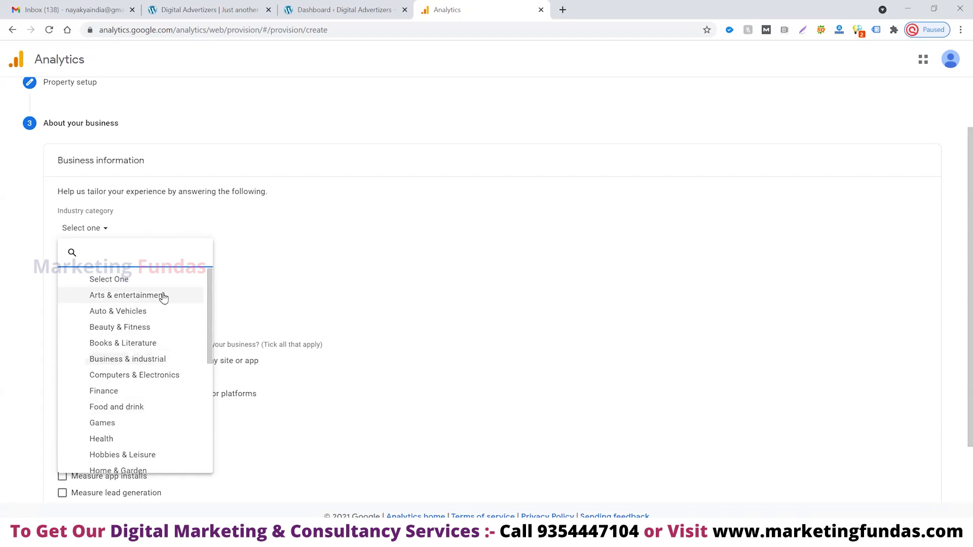
scroll(162, 304, down, 1)
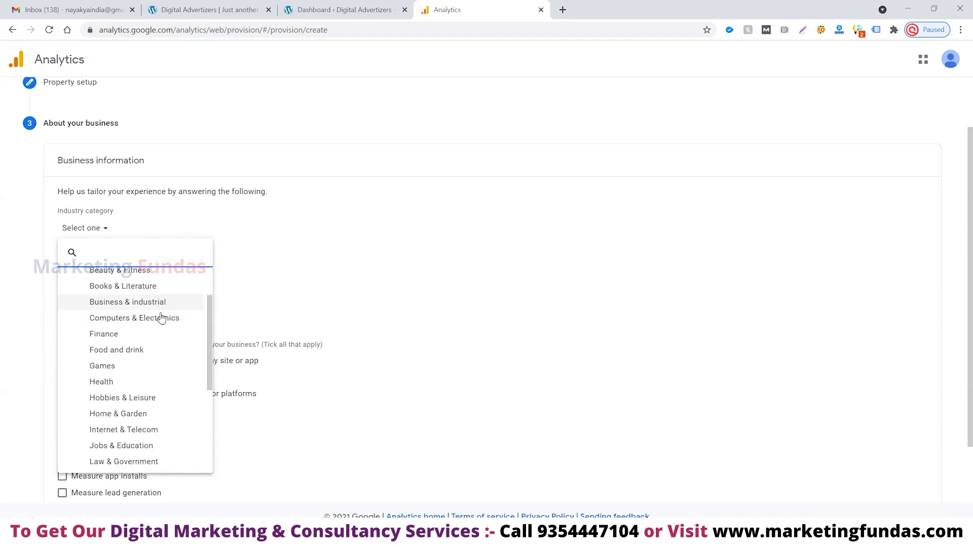
scroll(161, 337, down, 2)
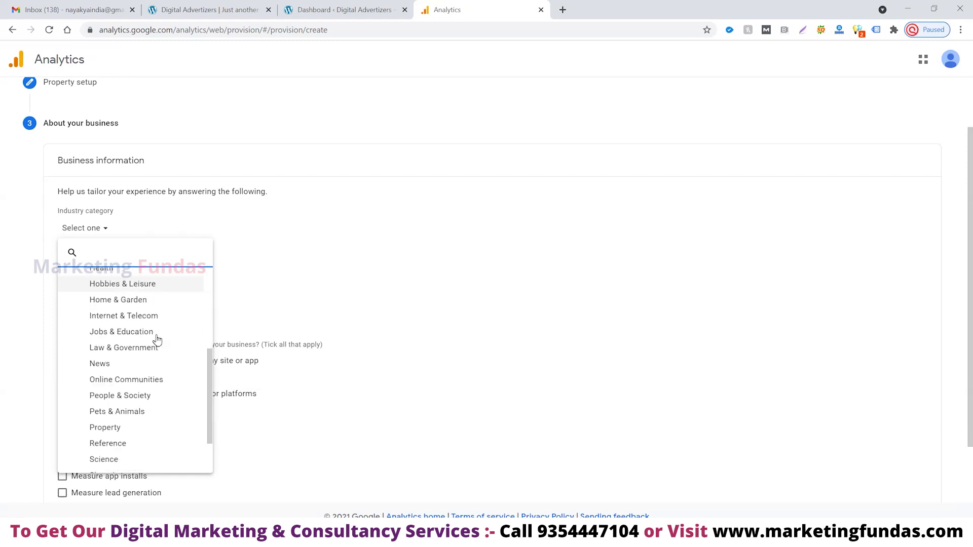
scroll(152, 320, down, 2)
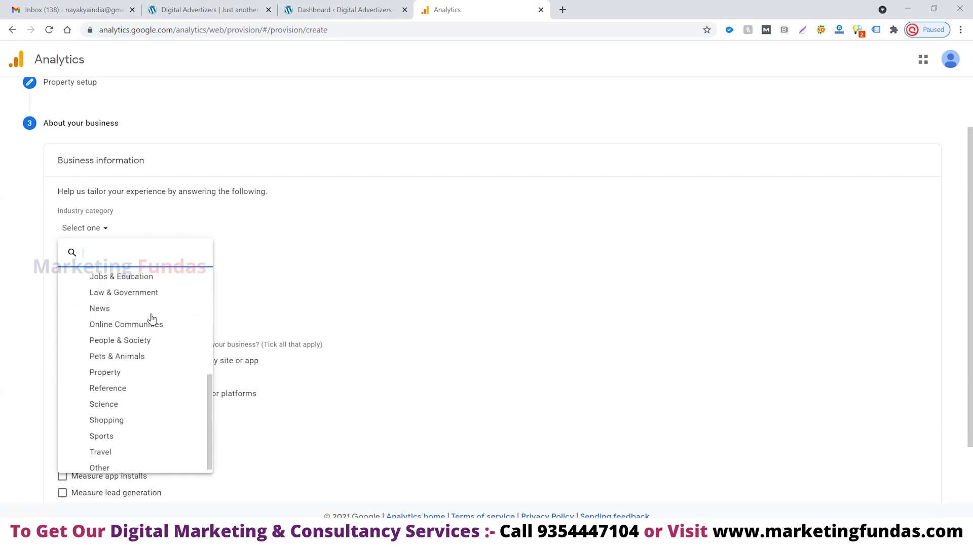
scroll(152, 322, up, 1)
scroll(153, 322, up, 1)
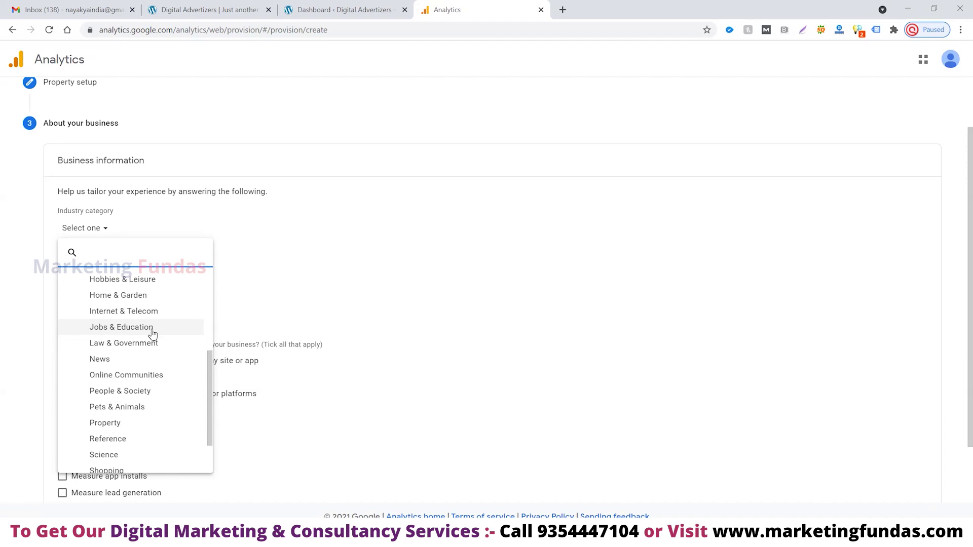
click(153, 334)
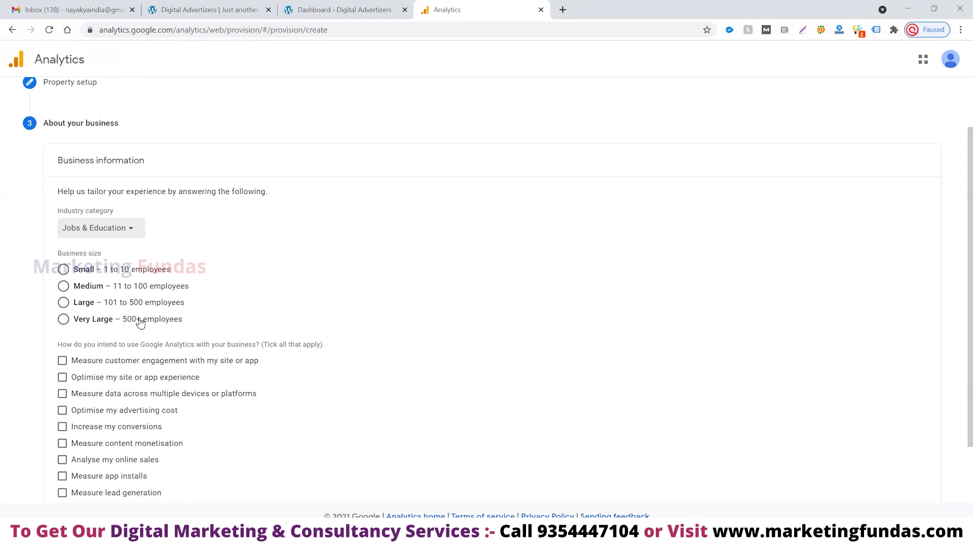
click(63, 273)
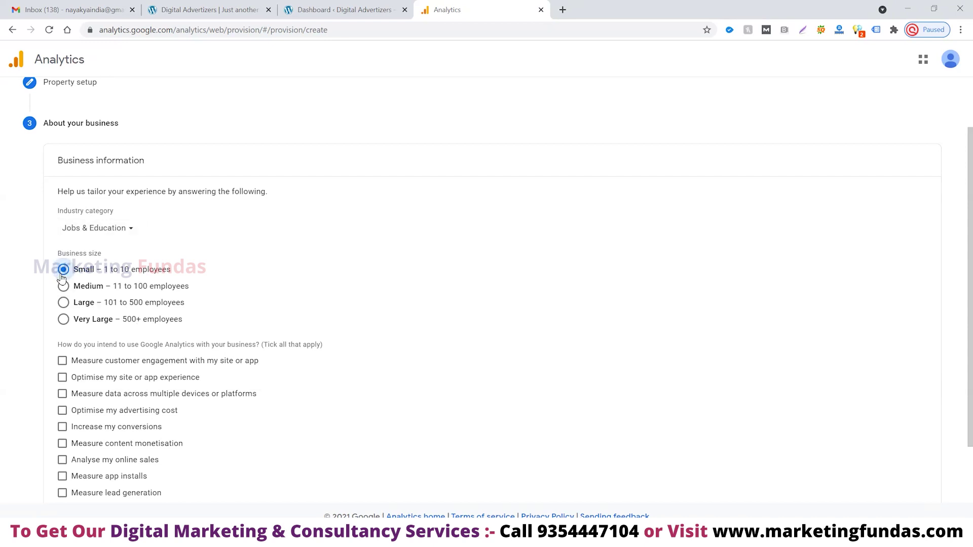
Choose every listed intended use of Google Analytics except Other and submit the account creation
scroll(337, 196, down, 2)
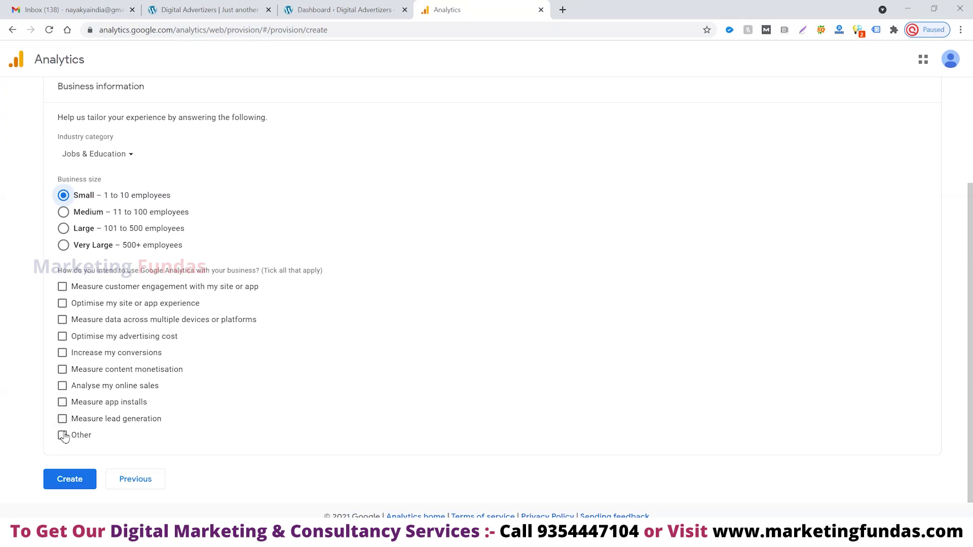
click(62, 287)
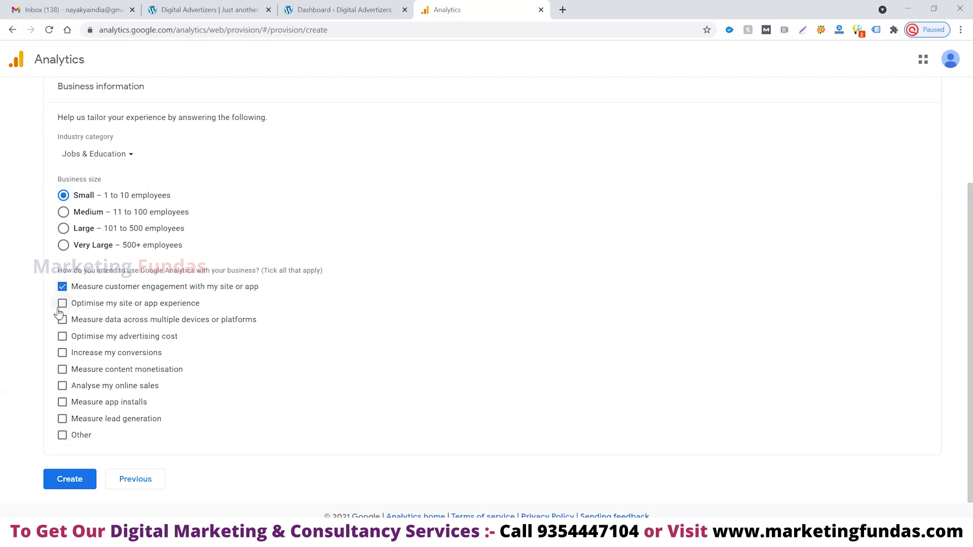
click(61, 304)
click(63, 321)
click(63, 337)
click(62, 353)
click(61, 369)
click(62, 387)
click(62, 403)
click(62, 419)
click(62, 436)
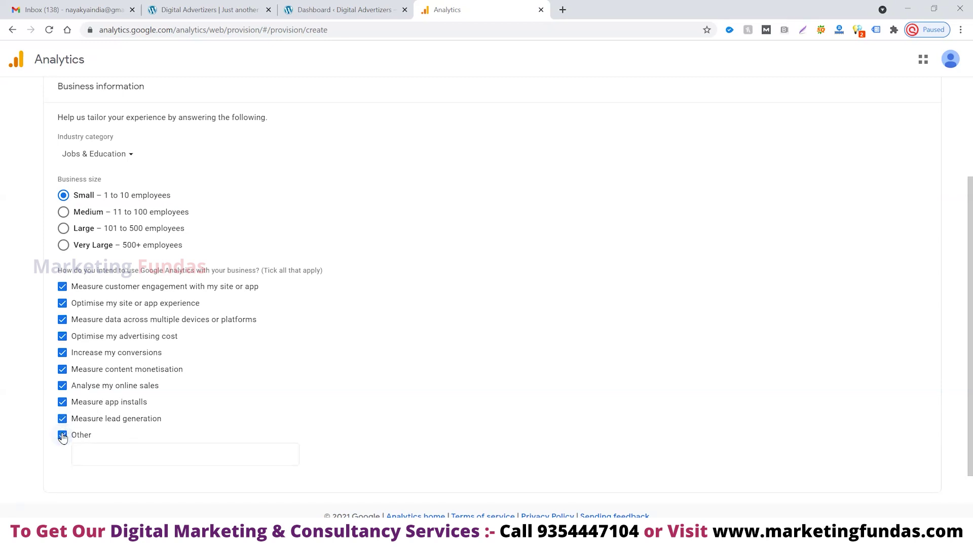
click(62, 436)
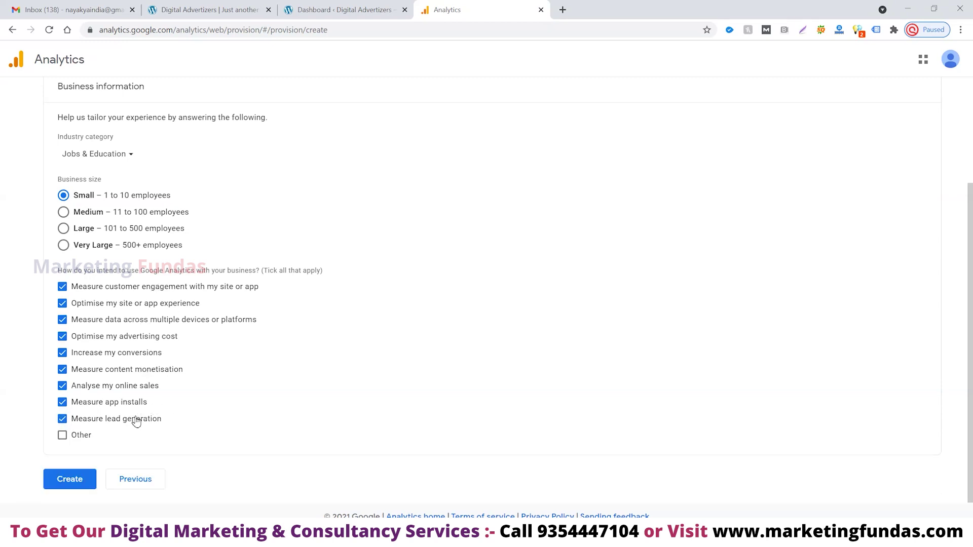
click(65, 490)
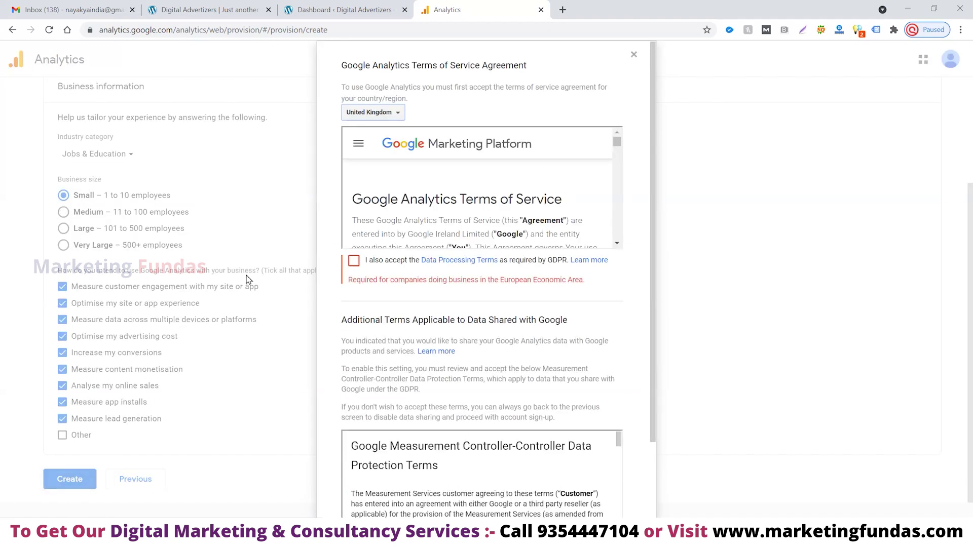
Set the terms of service country to India and accept the agreement, including the GDPR Data Processing and Controller-Controller Data Protection Terms
click(398, 115)
text(india)
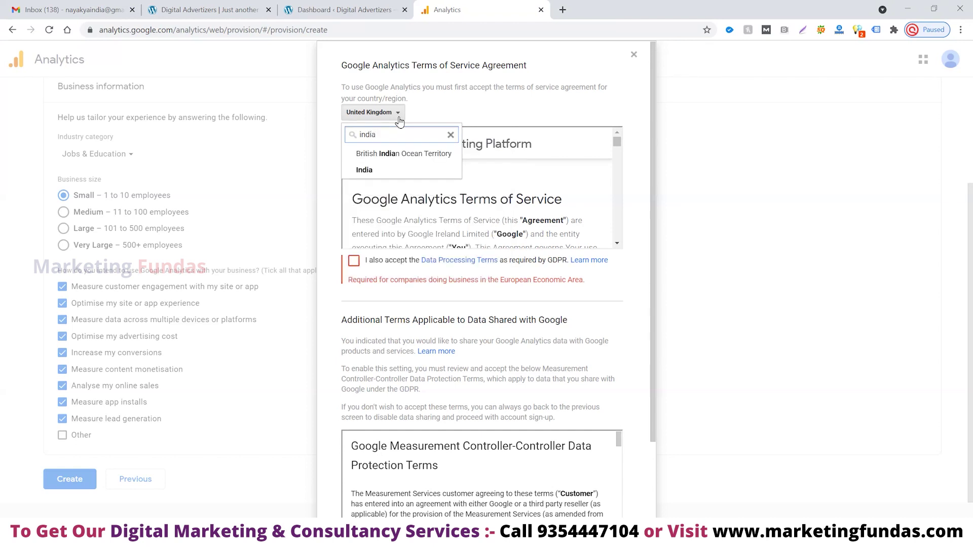
click(383, 169)
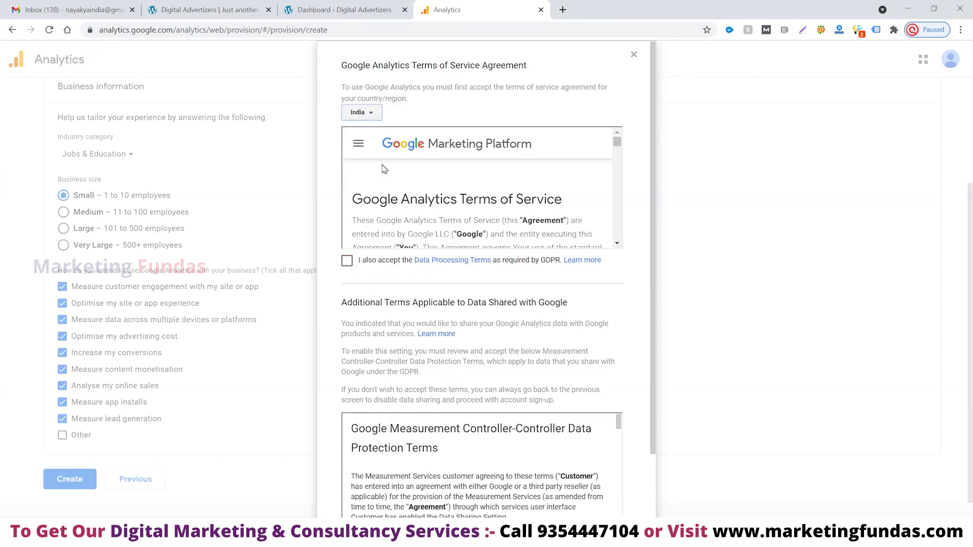
click(347, 261)
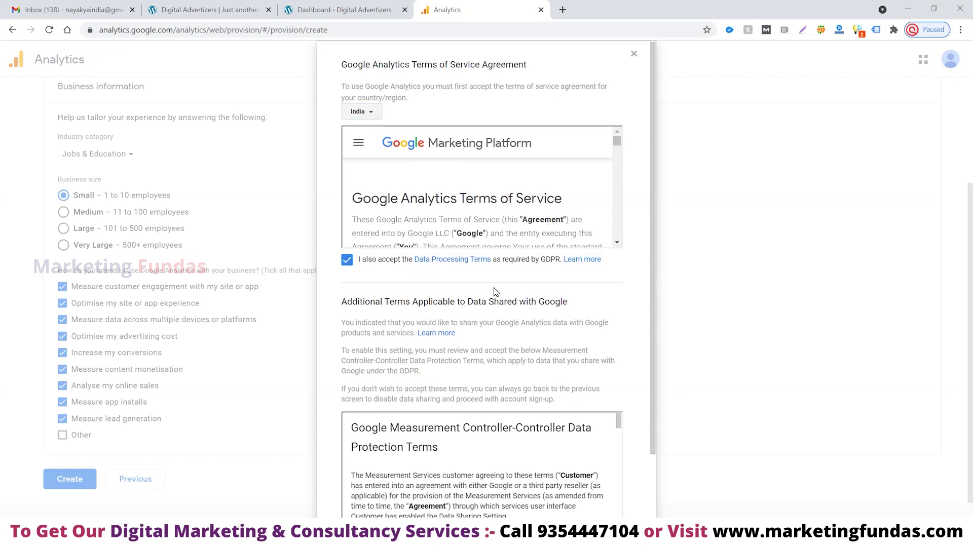
scroll(570, 284, down, 2)
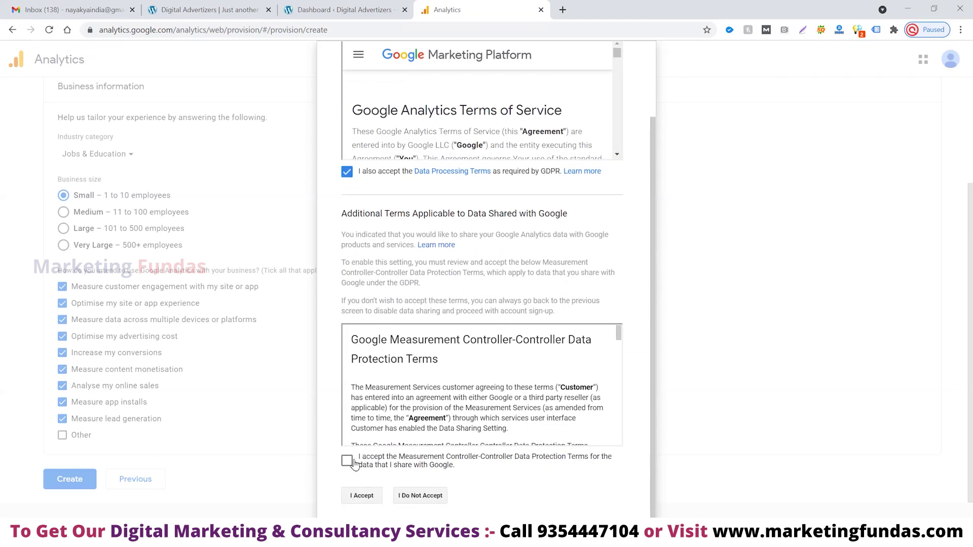
click(350, 462)
click(361, 499)
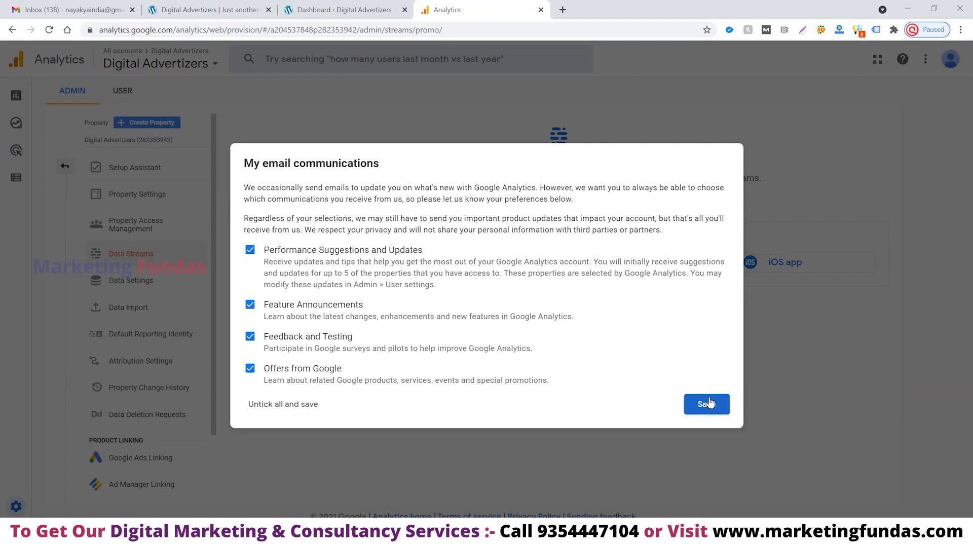
Save the email communication preferences with all four options enabled and start setting up a Web data stream
click(709, 404)
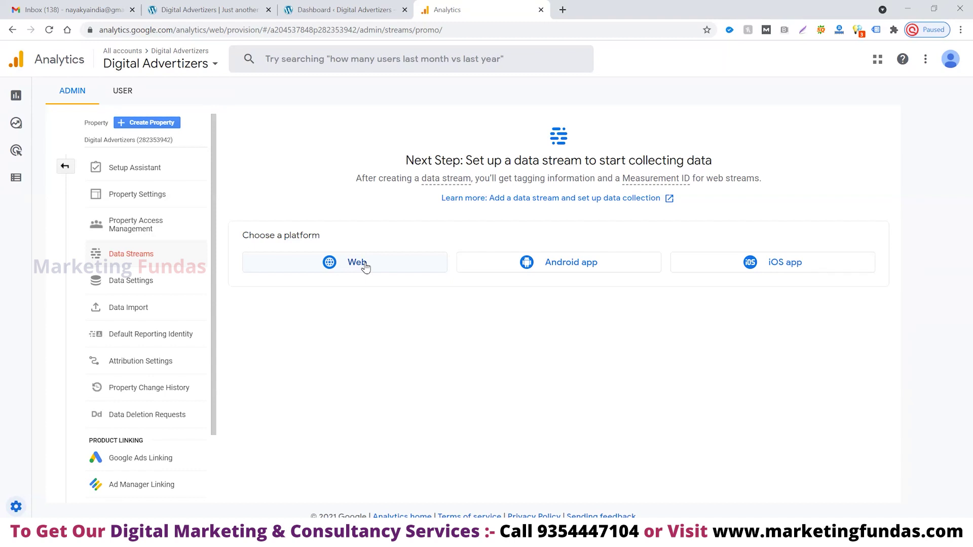
scroll(163, 217, down, 2)
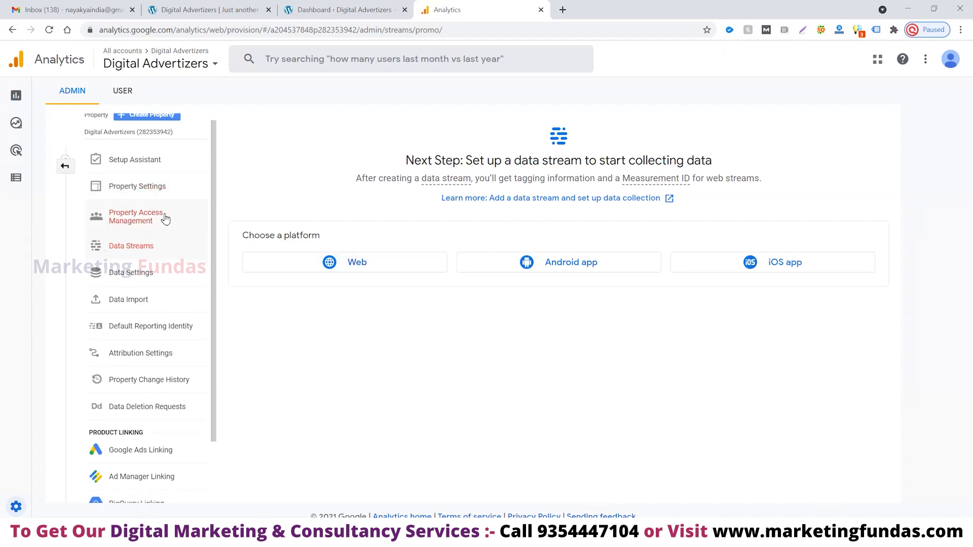
scroll(137, 341, up, 2)
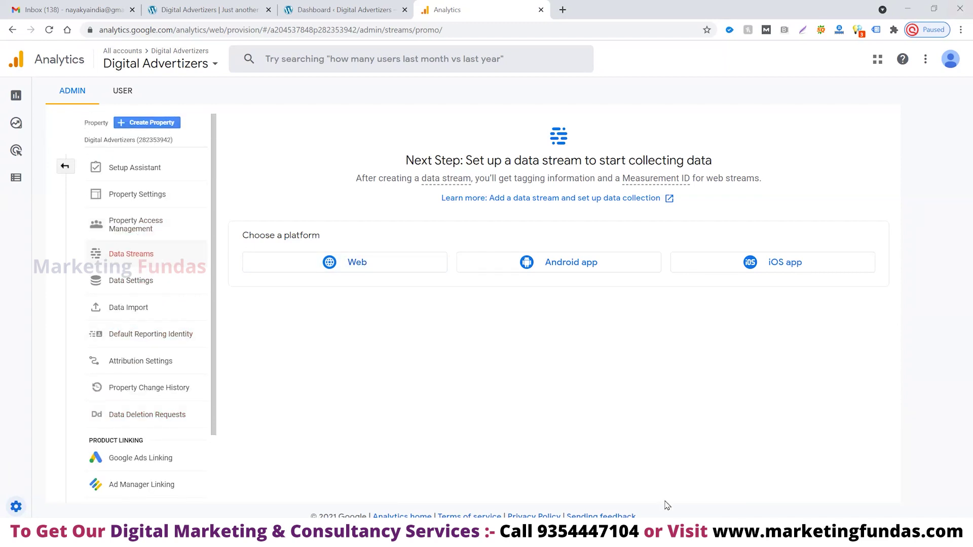
click(355, 268)
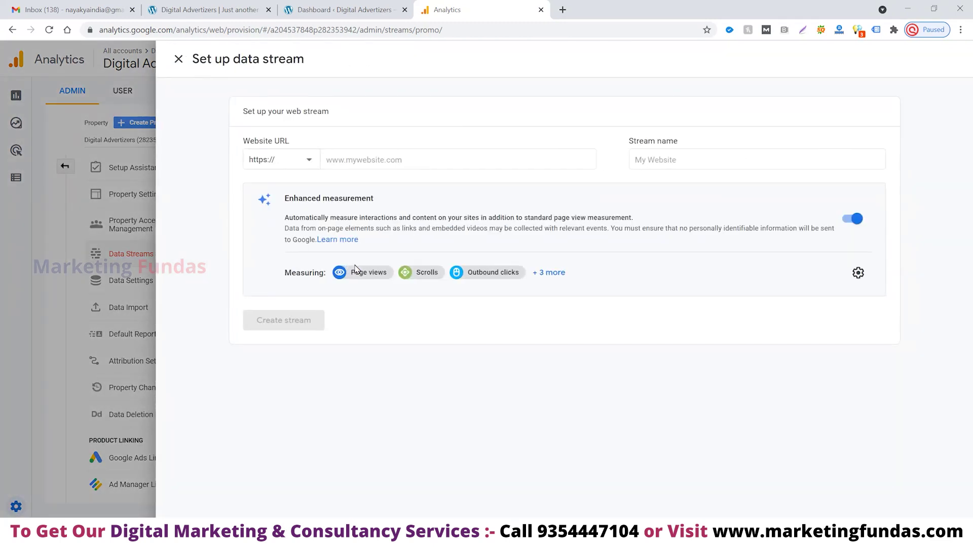
Copy the Digital Advertizers site address from its open browser page into the web stream's website URL
click(398, 158)
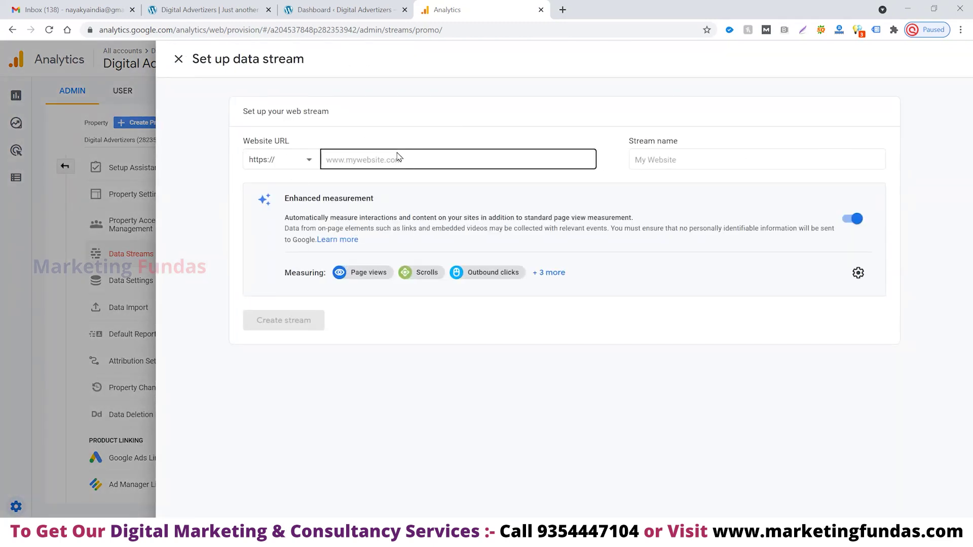
click(237, 9)
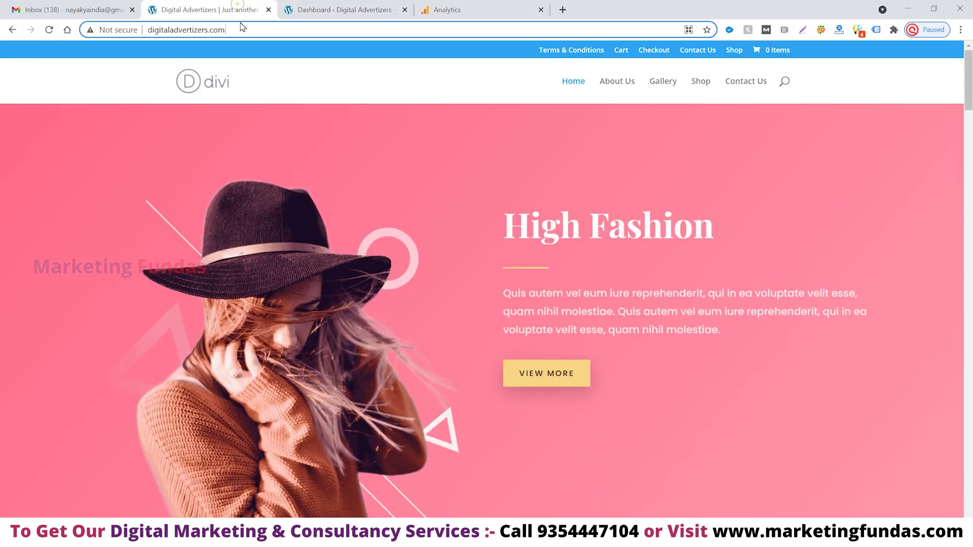
click(243, 34)
key(ctrl+c)
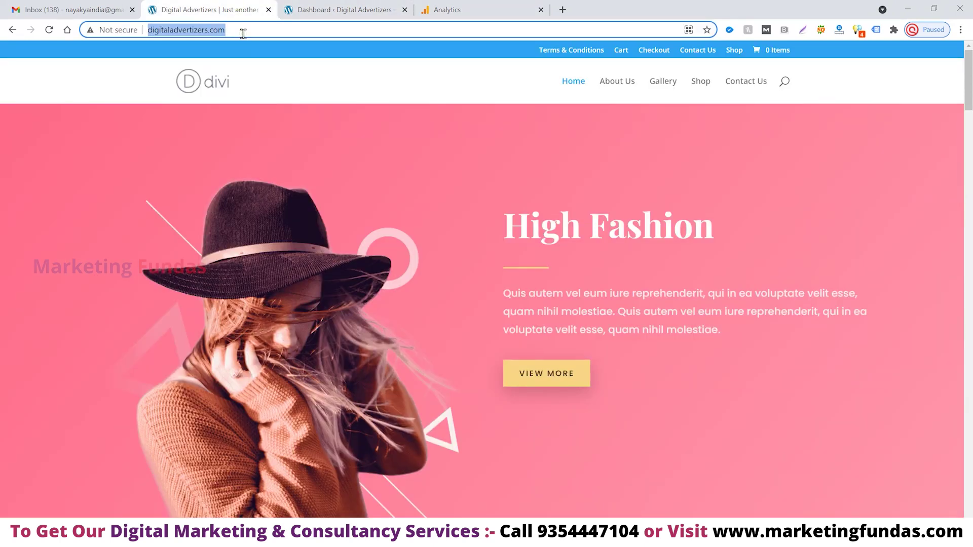
click(343, 7)
click(480, 7)
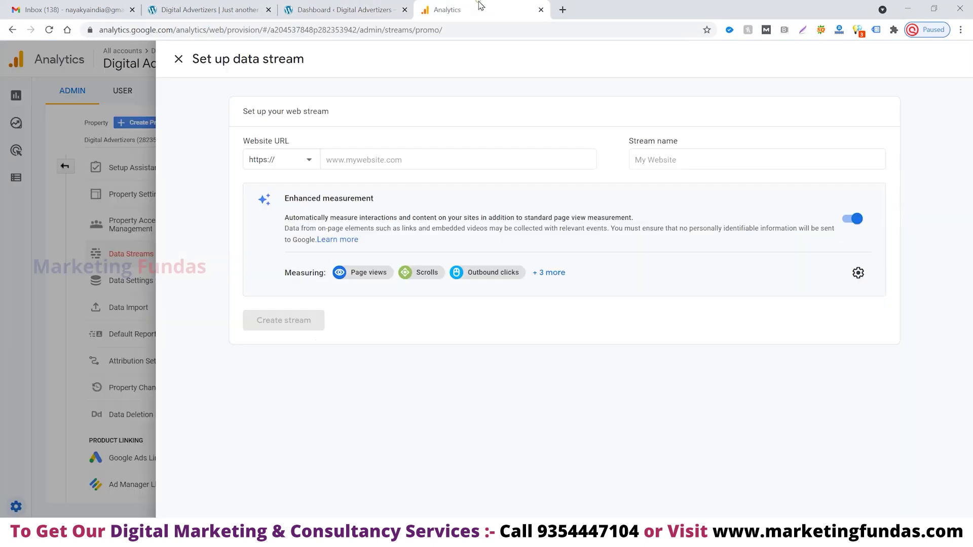
click(381, 162)
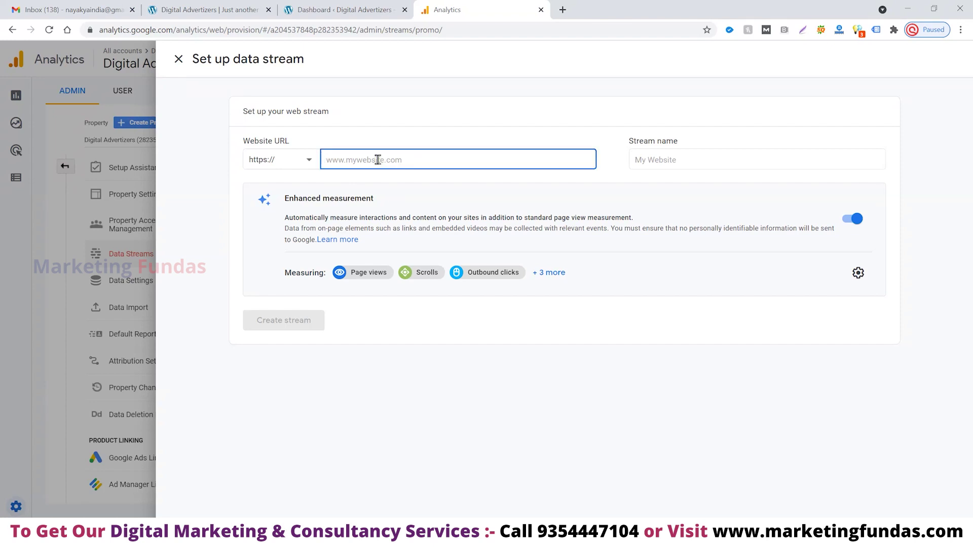
key(ctrl+v)
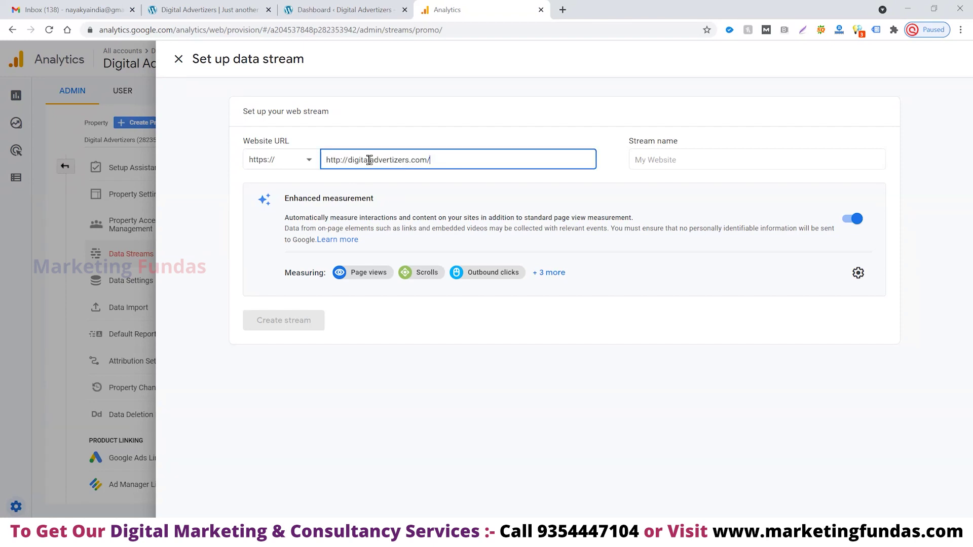
click(349, 160)
key(BackSpace)
key(BackSpace)
key(BackSpace)
key(BackSpace)
key(BackSpace)
key(BackSpace)
key(BackSpace)
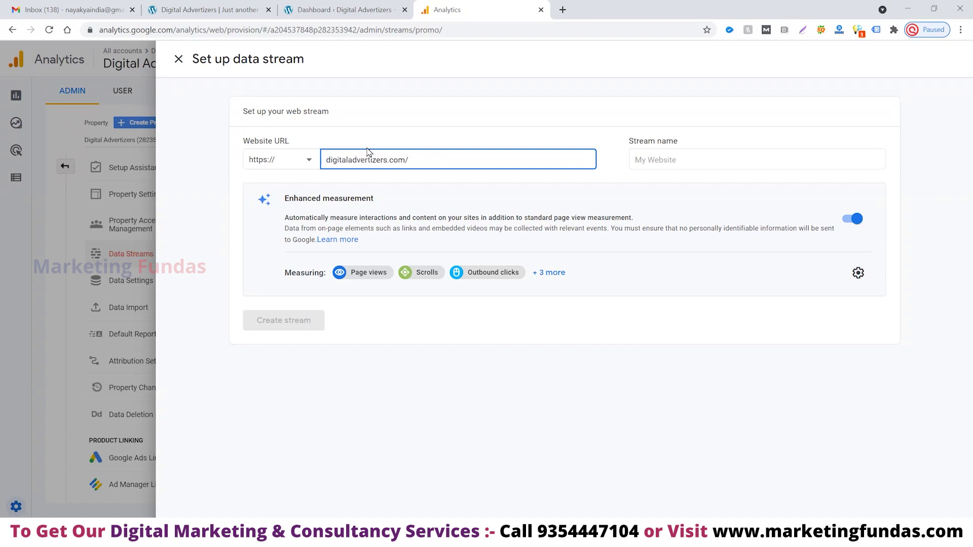
click(423, 154)
click(696, 160)
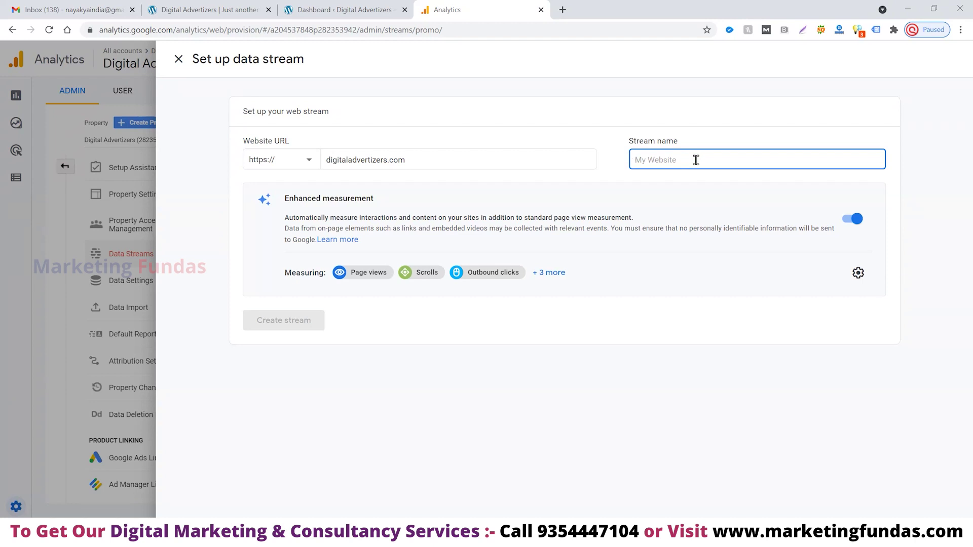
Name the web stream Digital Advertizers, create it, and expand its Global site tag (gtag.js) instructions
text(Digital Advertizers)
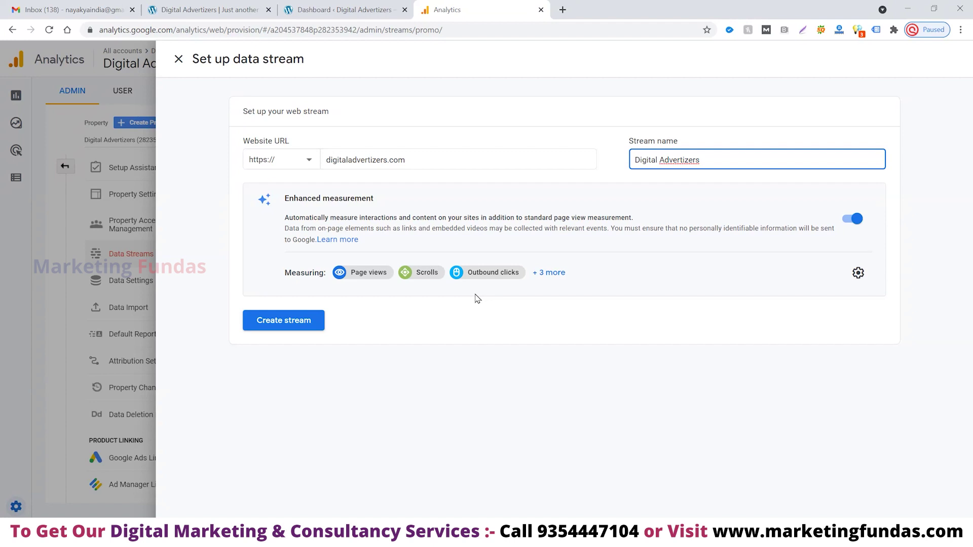
click(284, 321)
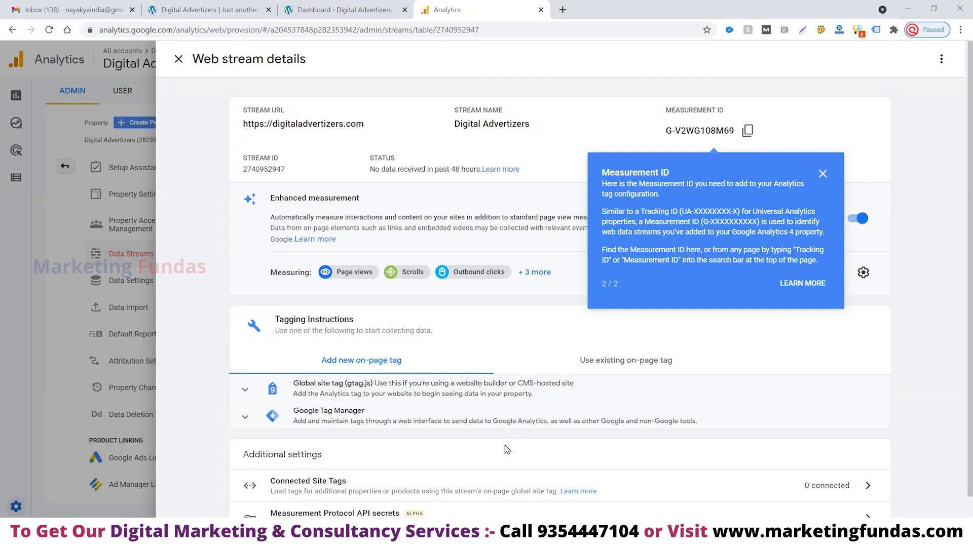
click(346, 387)
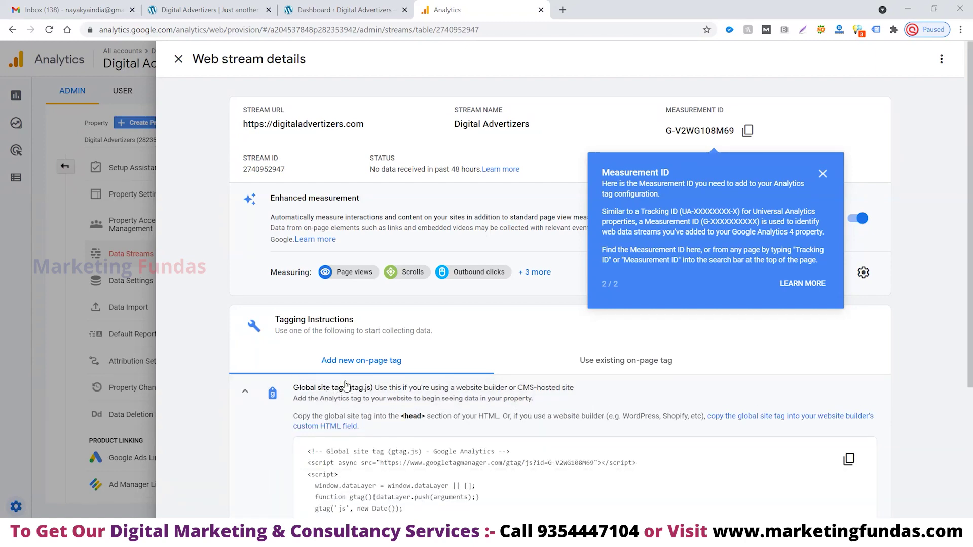
Copy the complete Global site tag (gtag.js) snippet from the new stream's tagging instructions
scroll(347, 390, down, 1)
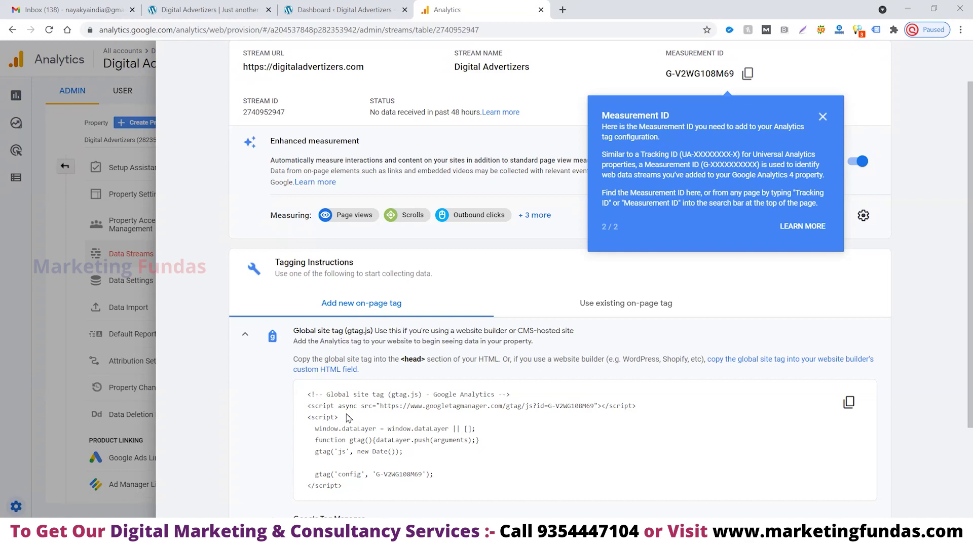
scroll(385, 409, down, 1)
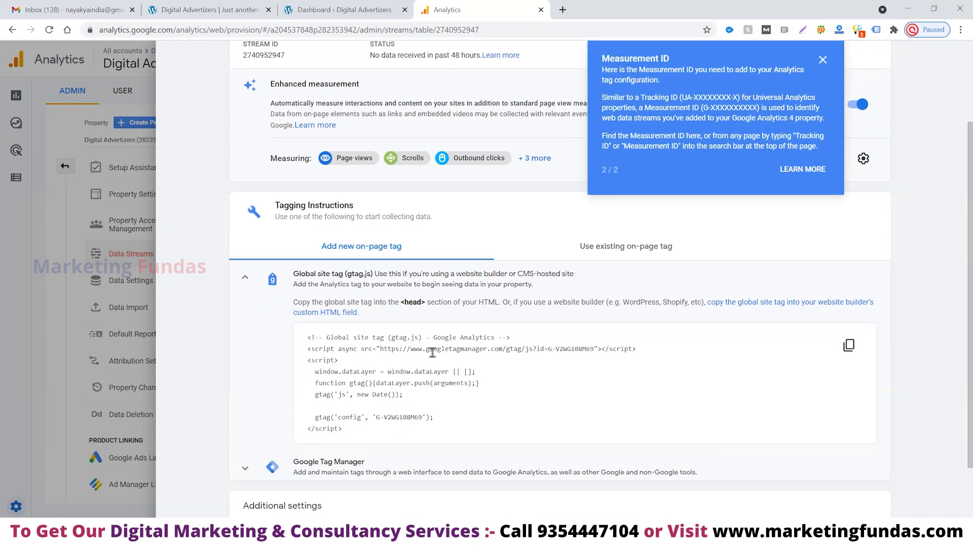
click(849, 346)
scroll(610, 379, up, 2)
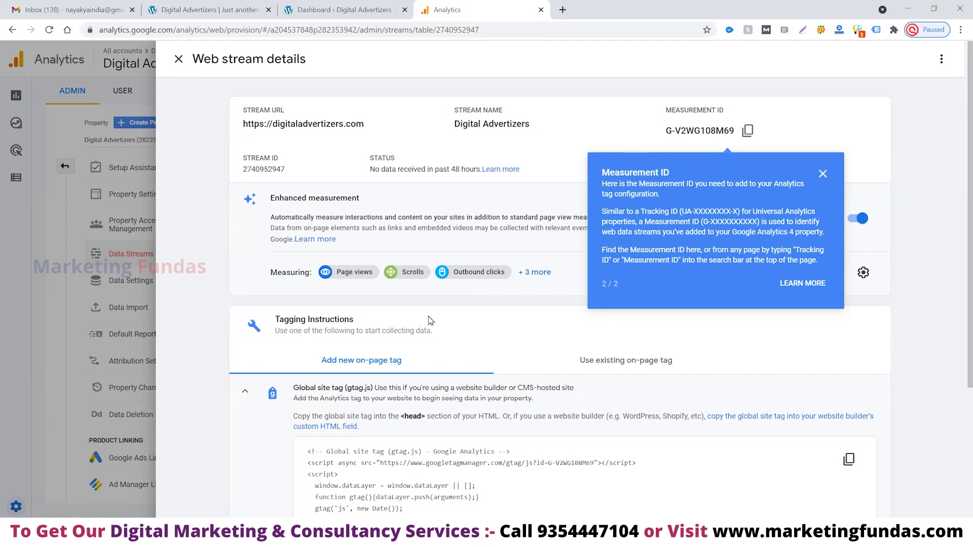
scroll(295, 403, down, 1)
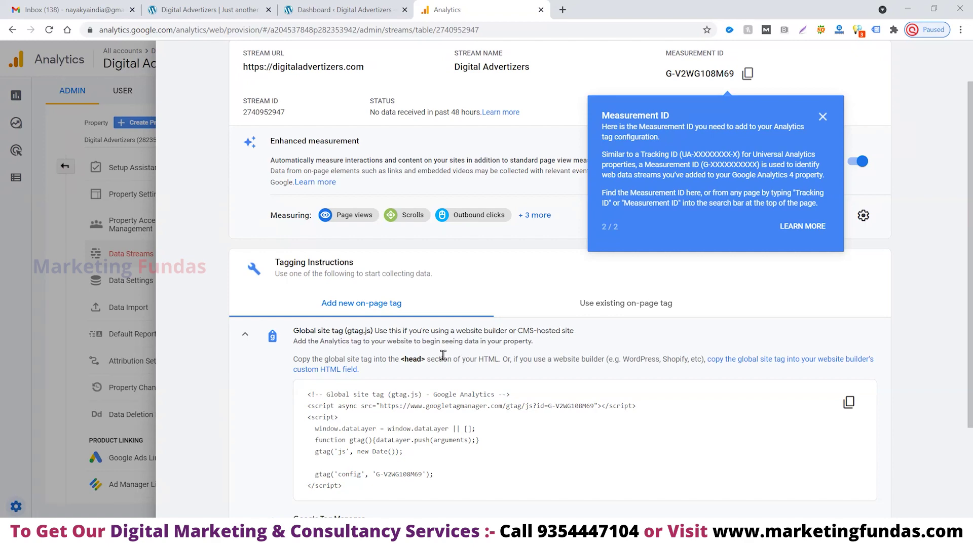
scroll(454, 398, down, 1)
scroll(455, 398, down, 1)
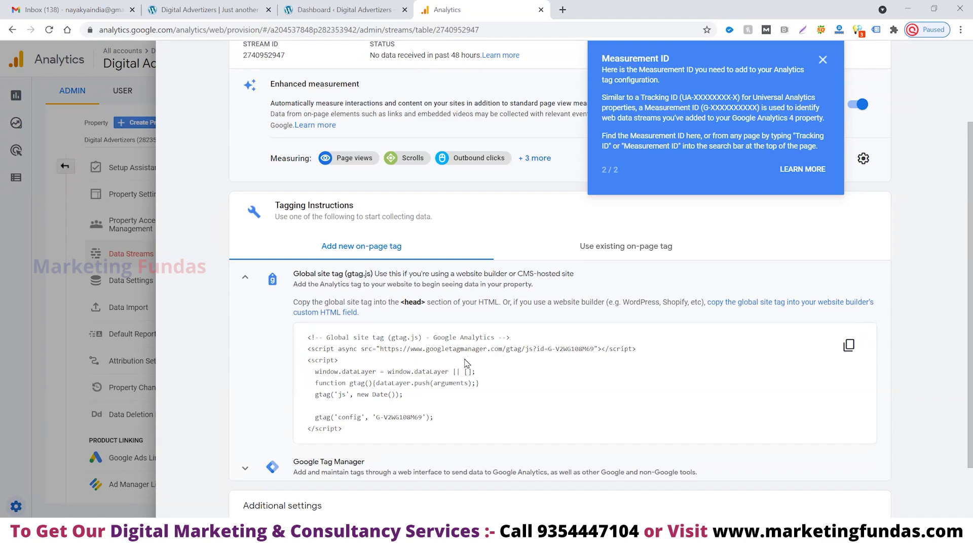
Switch to the site's WordPress dashboard and open the Divi theme's header.php in the Theme Editor
click(334, 9)
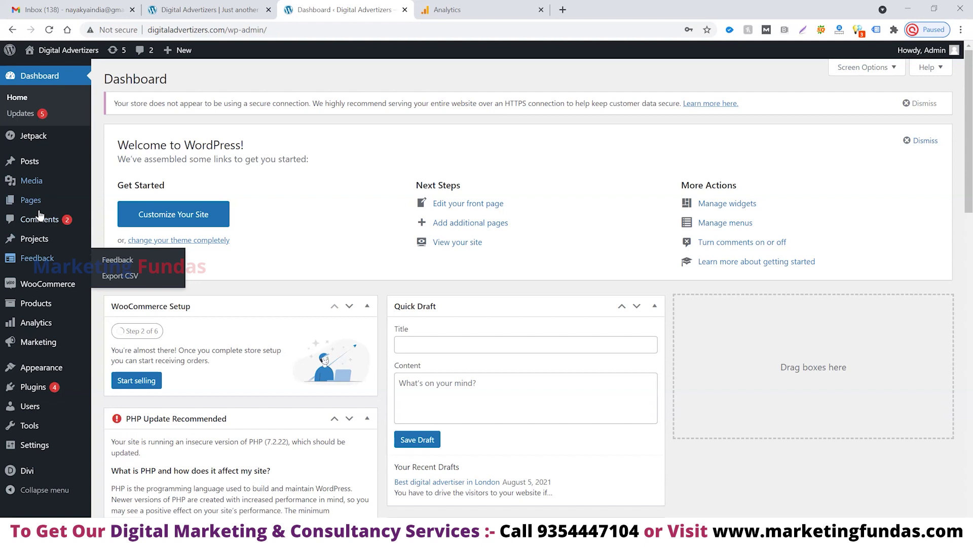
mouse_move(28, 369)
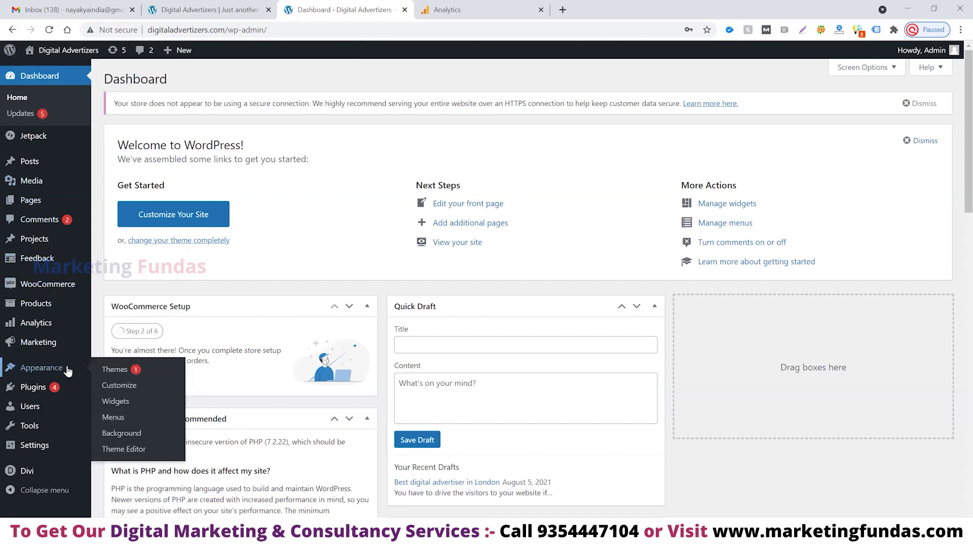
click(120, 450)
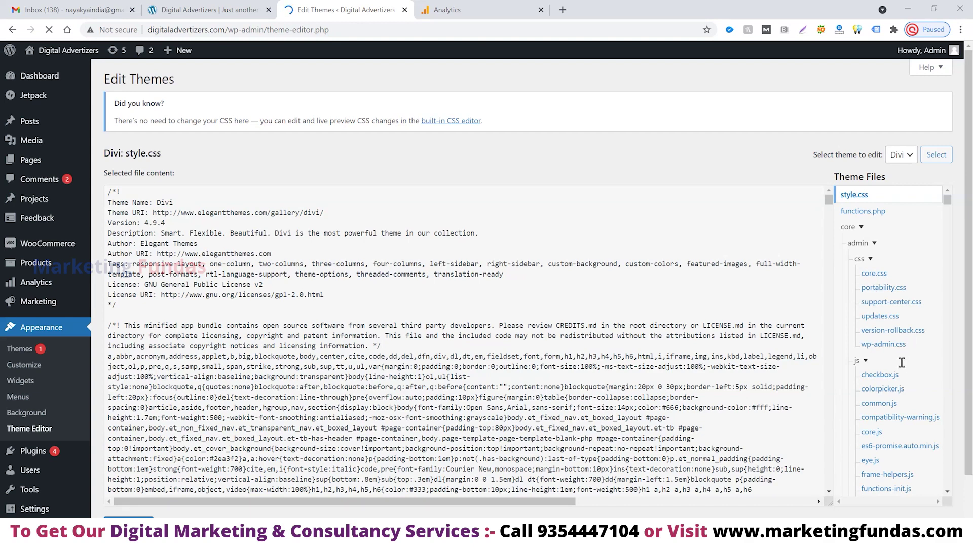
scroll(902, 348, down, 10)
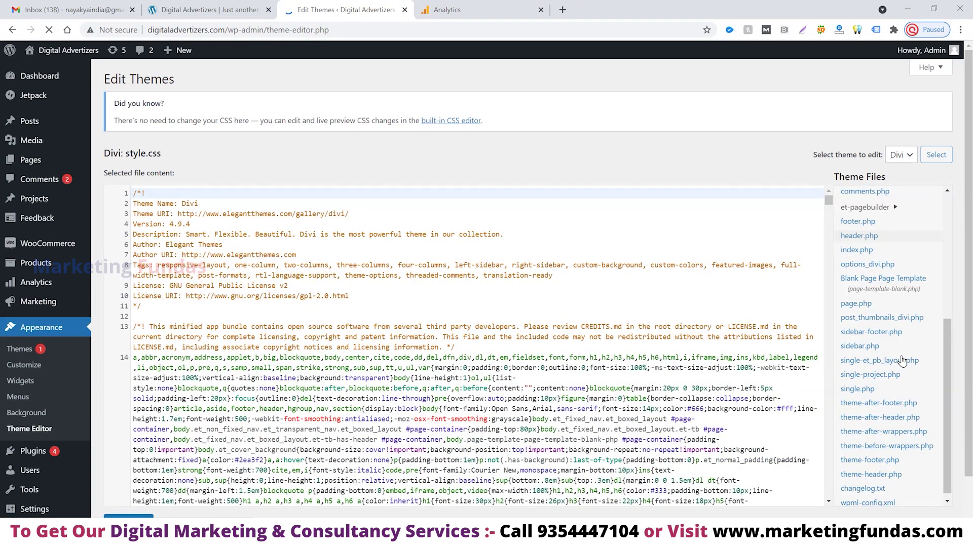
scroll(902, 360, up, 2)
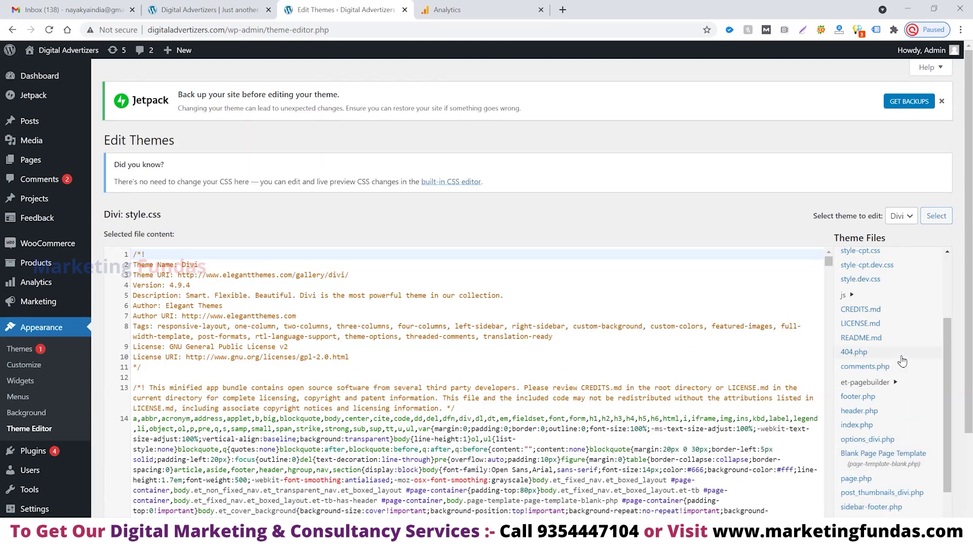
click(857, 416)
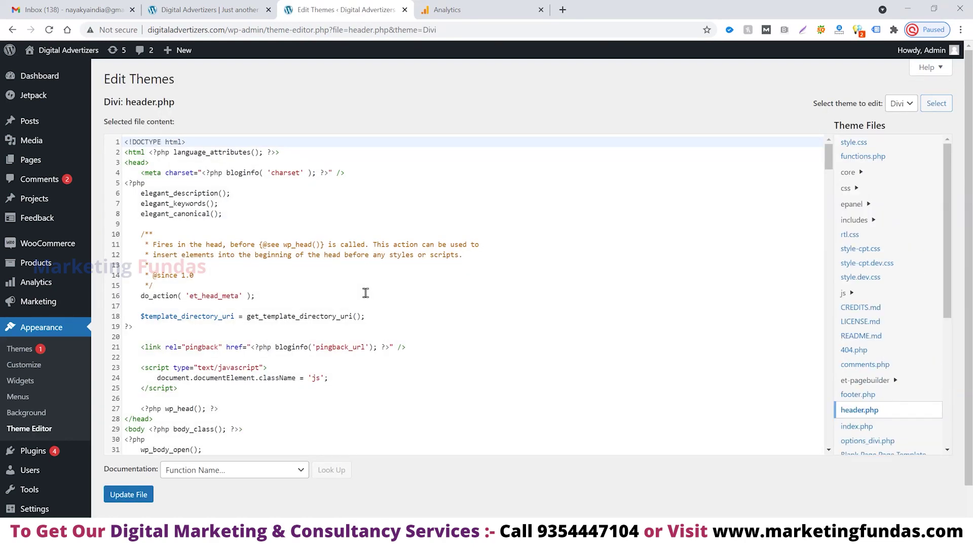
Insert the copied Google Analytics tag on a new line directly after the opening <head> tag in header.php
click(175, 173)
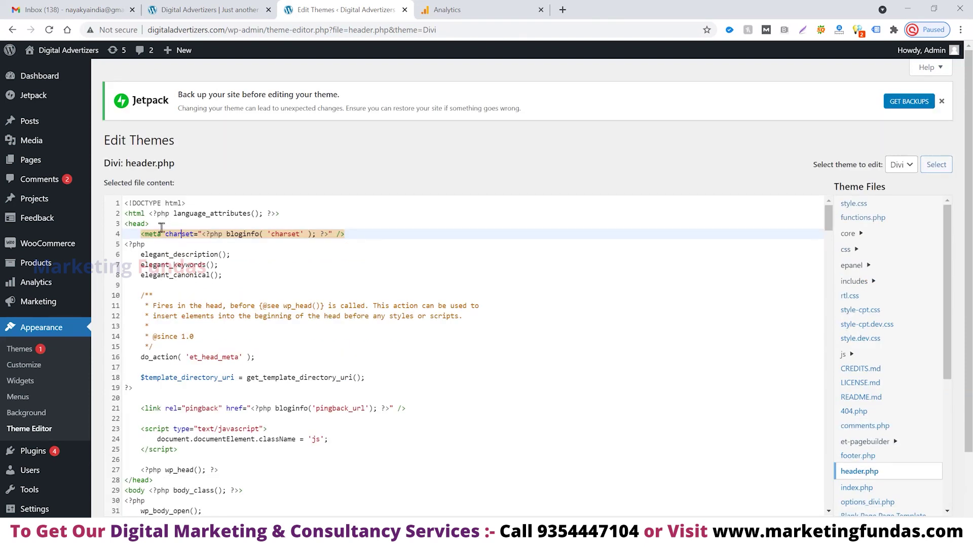
click(162, 226)
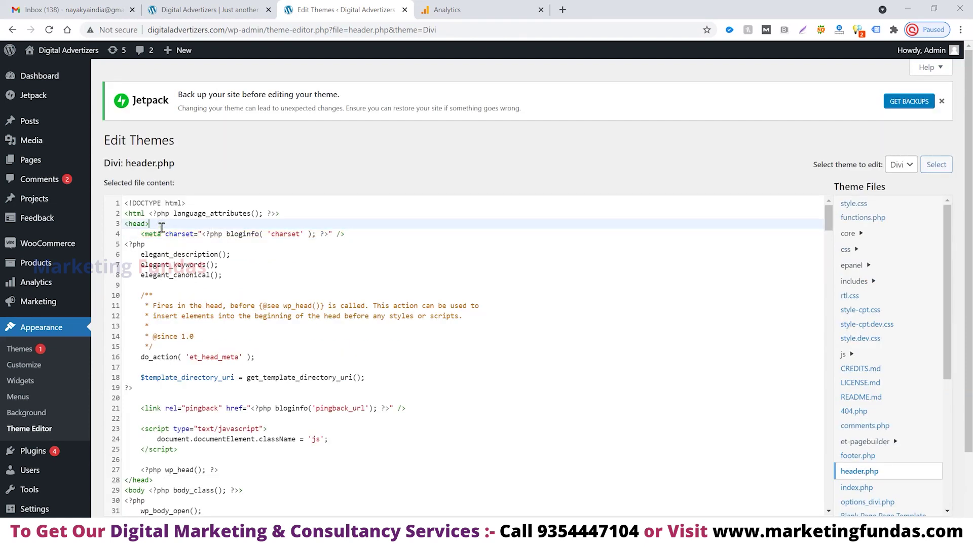
key(Return)
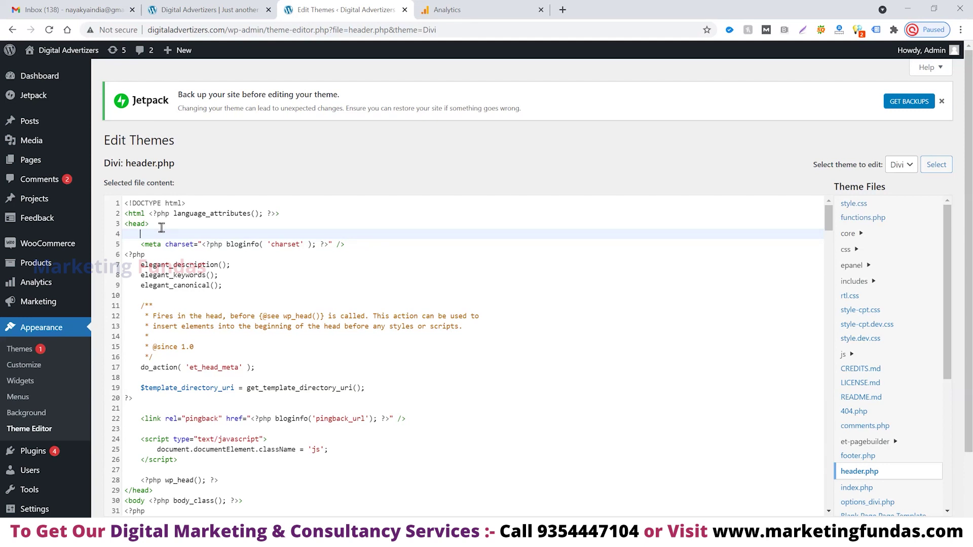
key(ctrl+v)
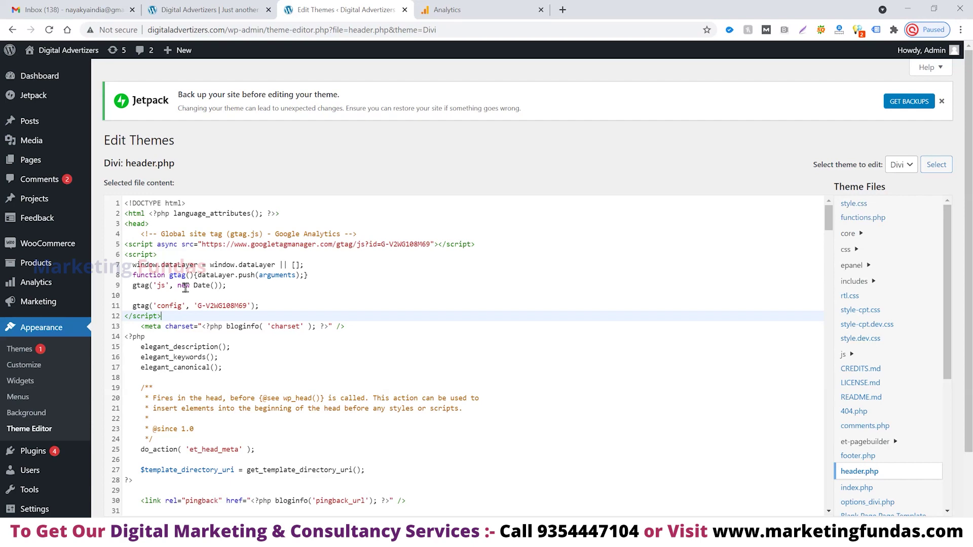
Save the edited header.php to the Divi theme and review the inserted tag at the start of the file
scroll(374, 374, down, 15)
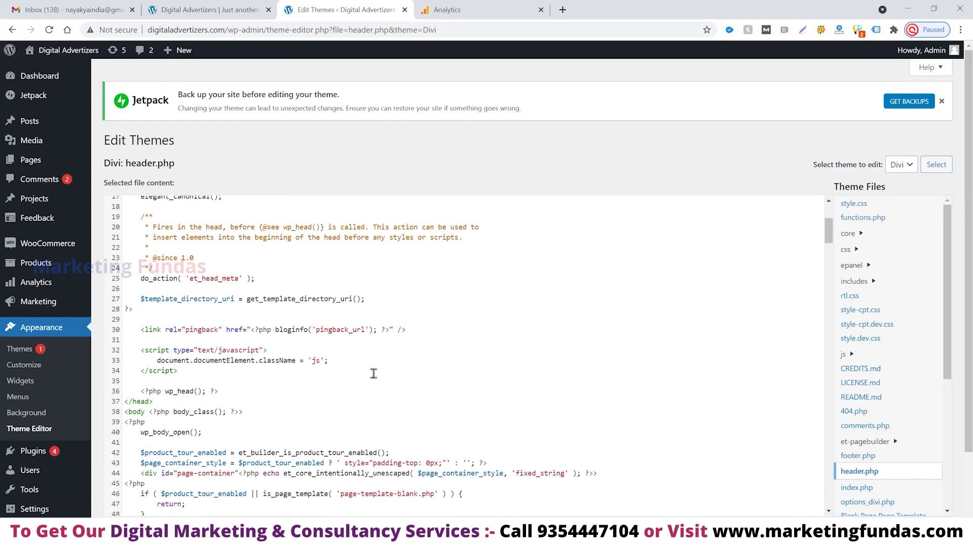
scroll(373, 377, down, 20)
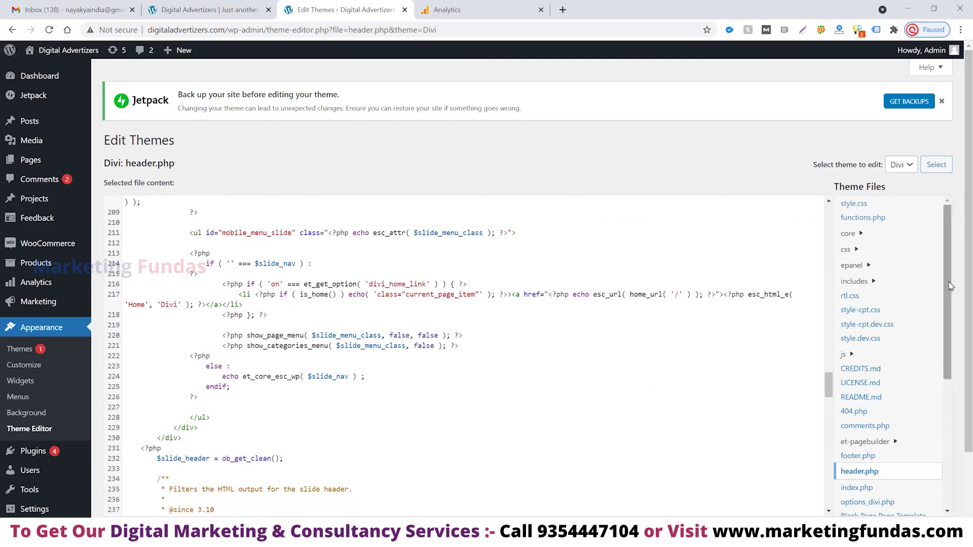
scroll(949, 282, down, 3)
scroll(755, 419, down, 13)
scroll(700, 446, down, 13)
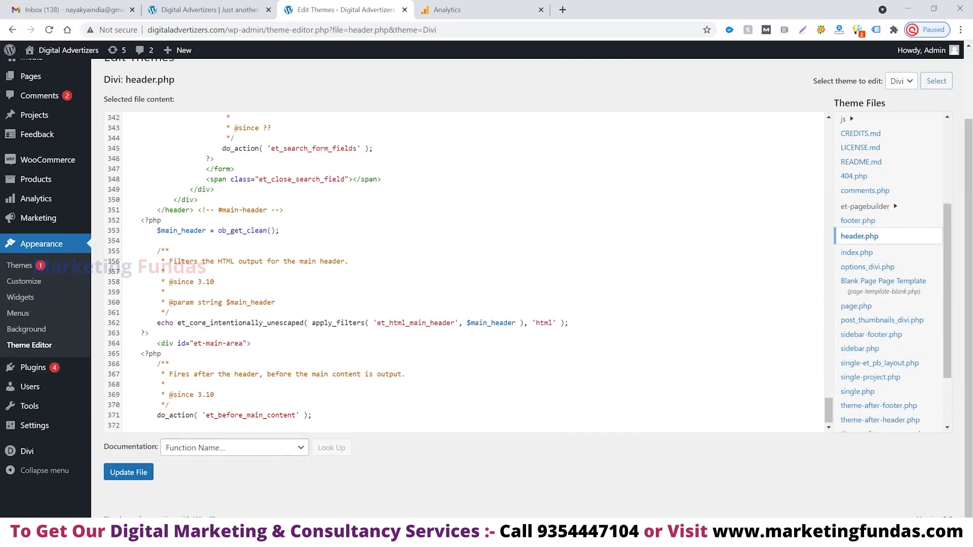
click(135, 478)
click(134, 477)
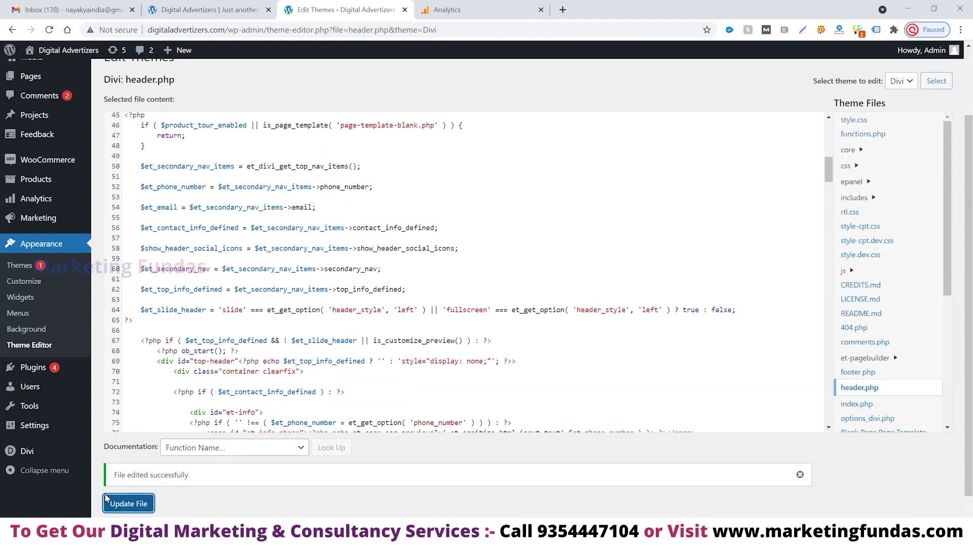
scroll(325, 399, up, 10)
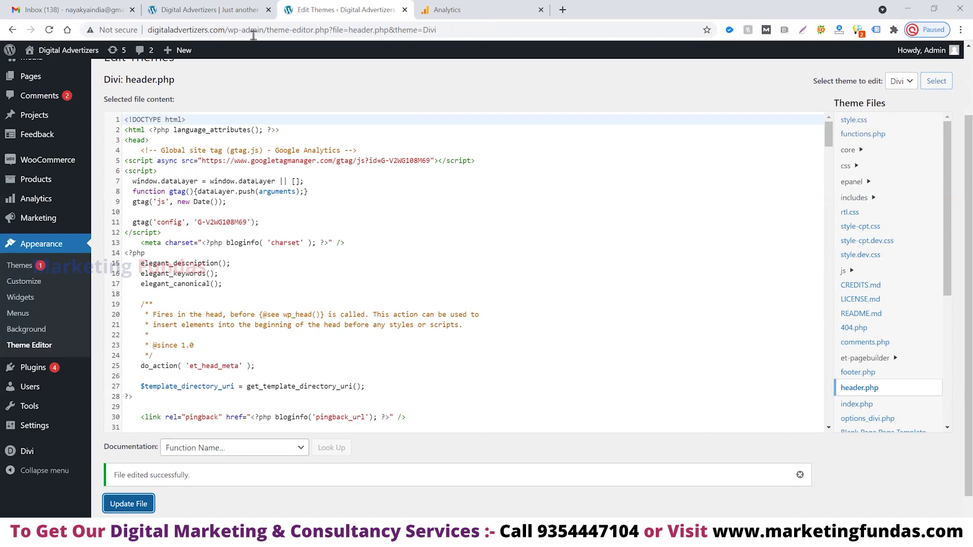
Reload the digitaladvertizers.com home page and view its page source to check for the Analytics tag
click(243, 10)
click(248, 33)
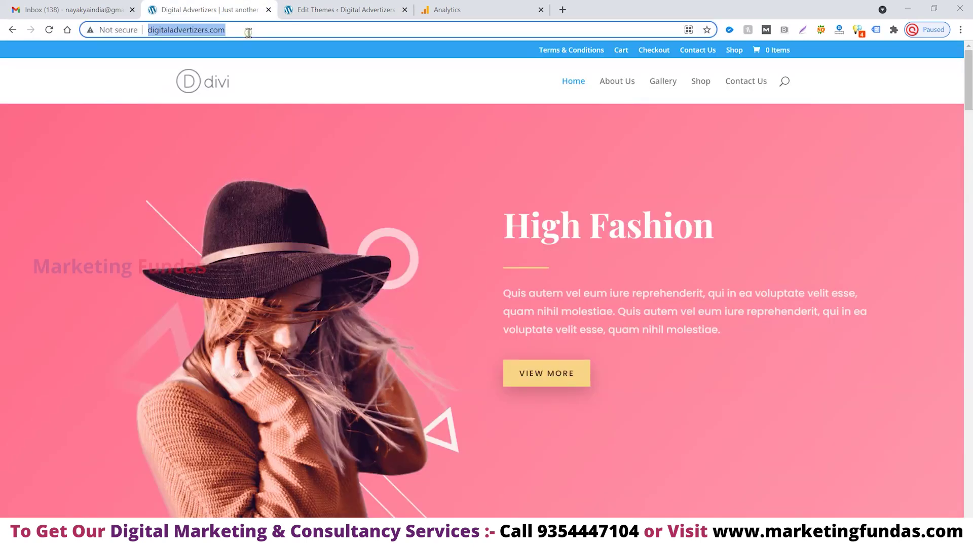
key(Return)
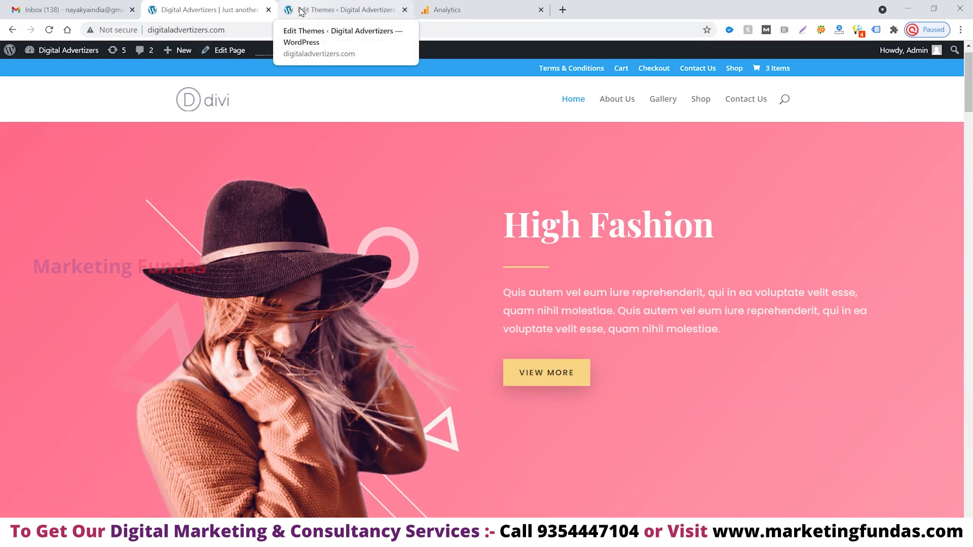
key(ctrl+u)
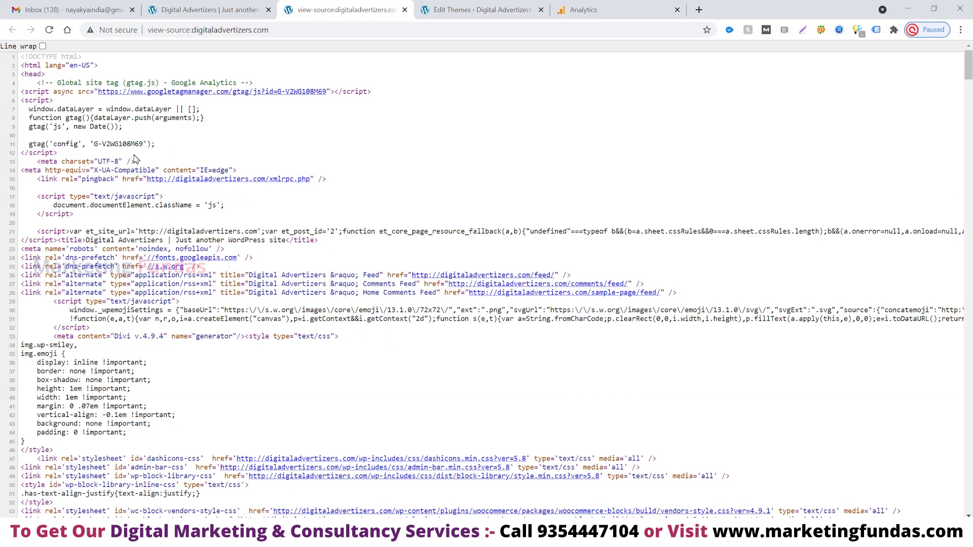
Compare the stream's Measurement ID in Google Analytics with the ID in the site's page source, and close the source view
click(598, 10)
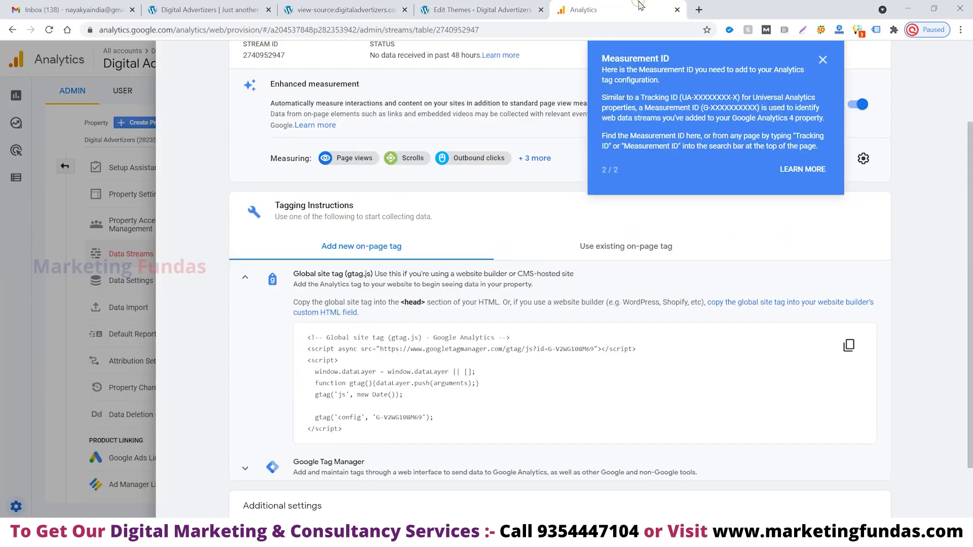
scroll(712, 147, up, 3)
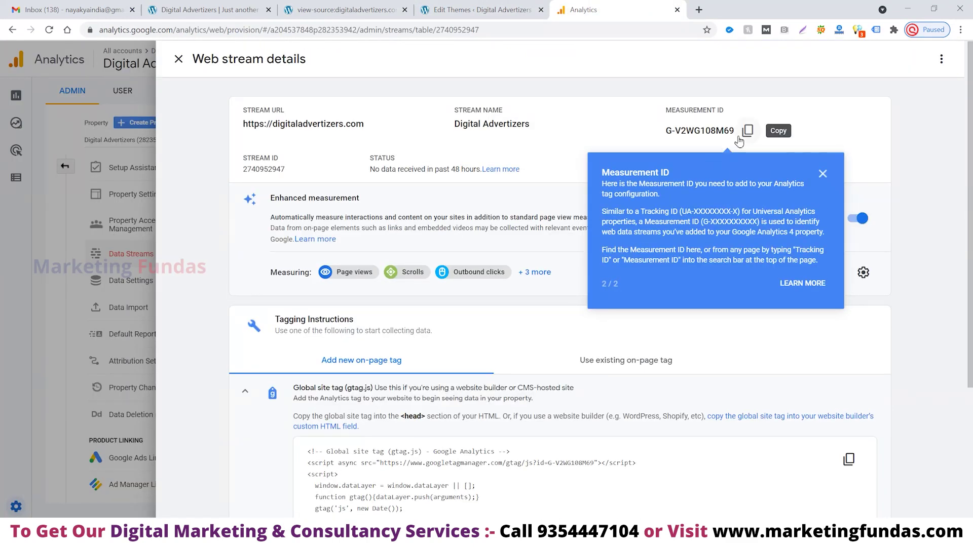
click(345, 10)
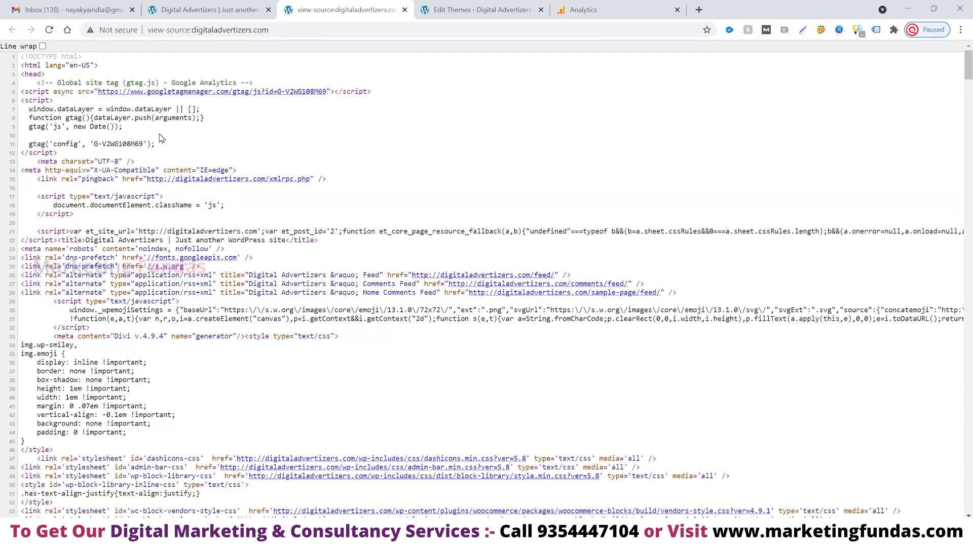
click(405, 10)
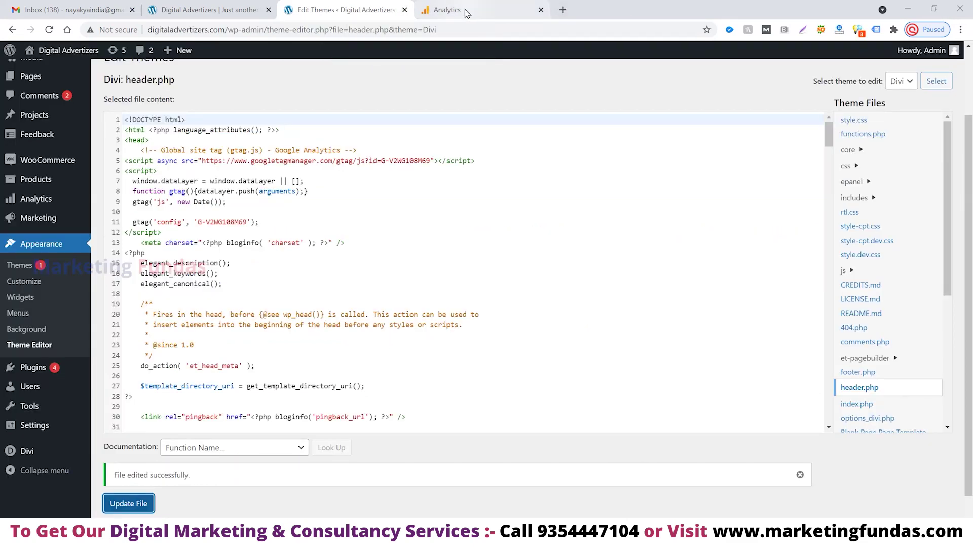
Enable the Tag Assistant Legacy extension for the digitaladvertizers.com page
click(507, 13)
click(561, 10)
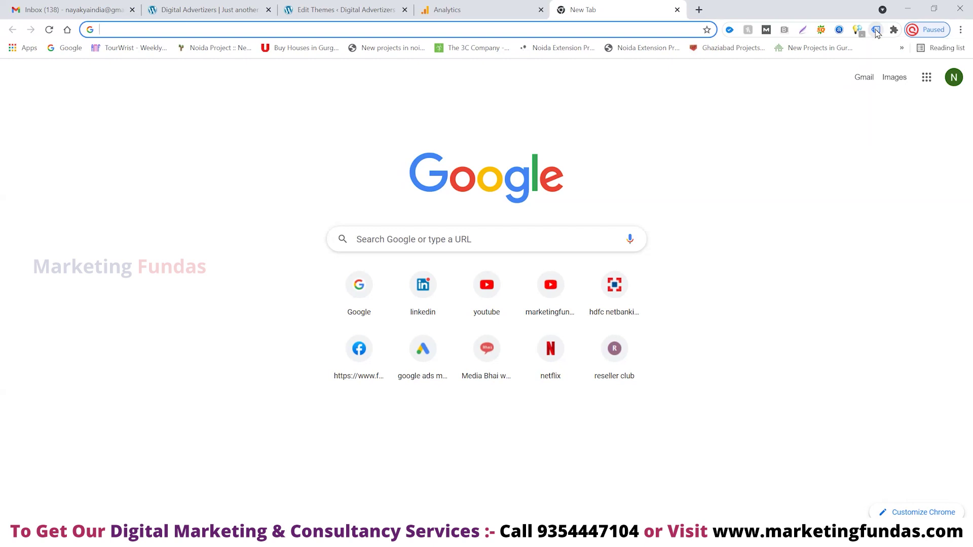
click(876, 31)
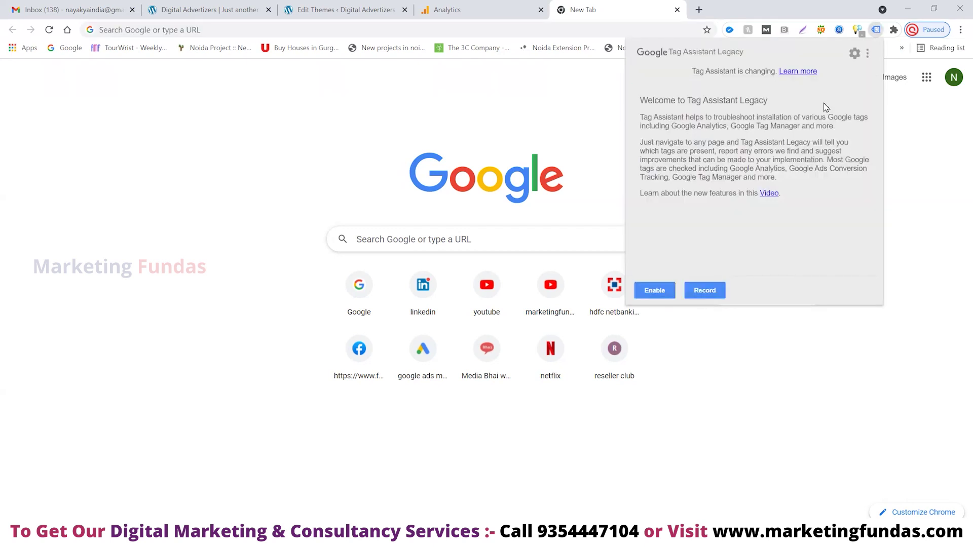
click(228, 10)
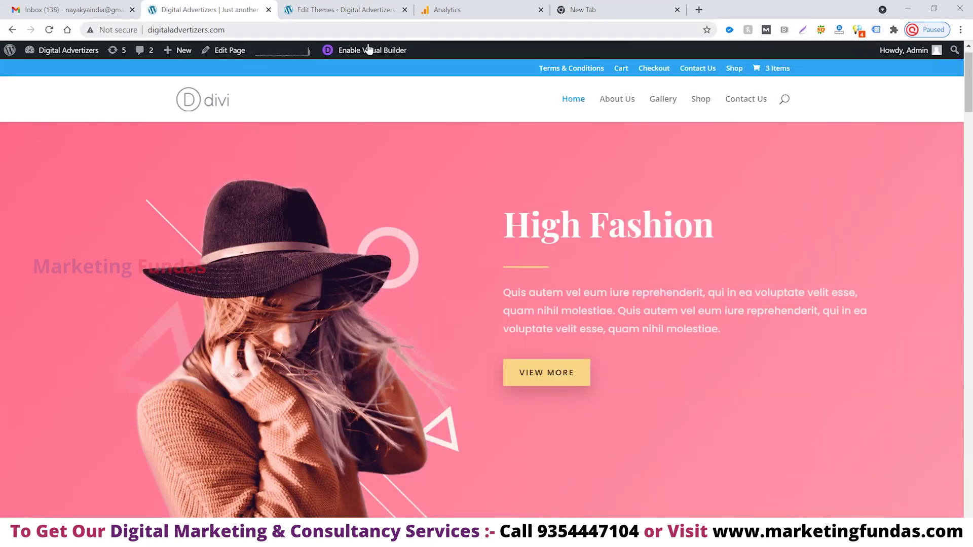
click(877, 30)
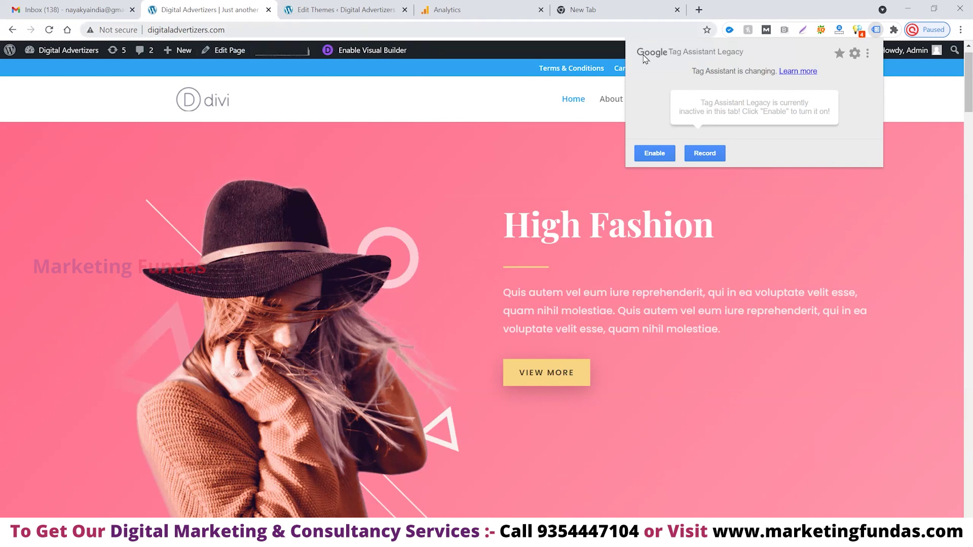
click(662, 151)
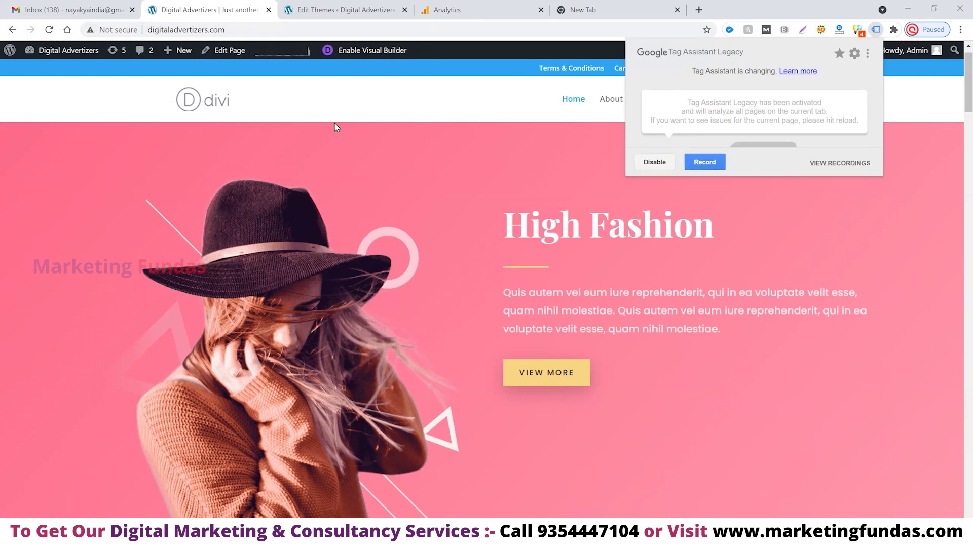
Reload the digitaladvertizers.com home page and review the Tag Assistant Legacy analysis for the global site tag
click(49, 29)
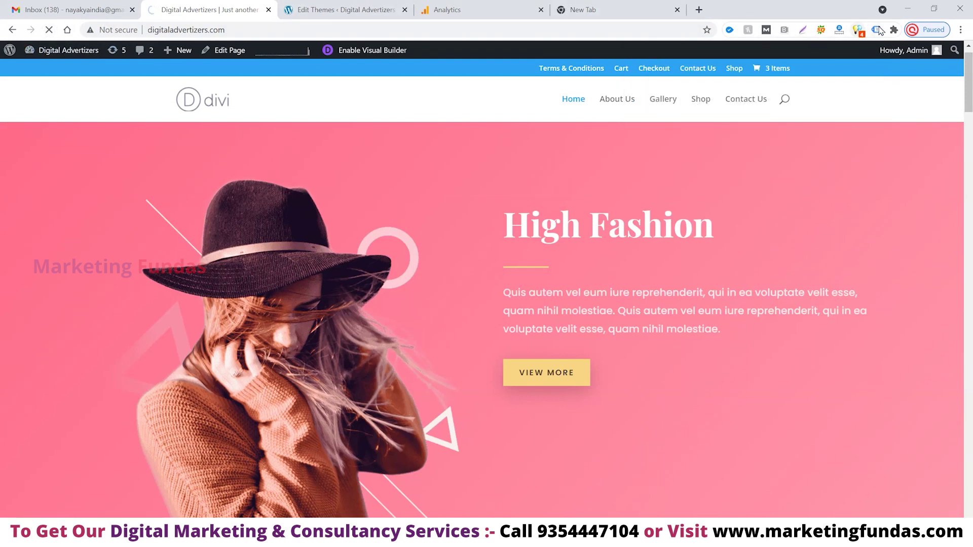
mouse_move(53, 53)
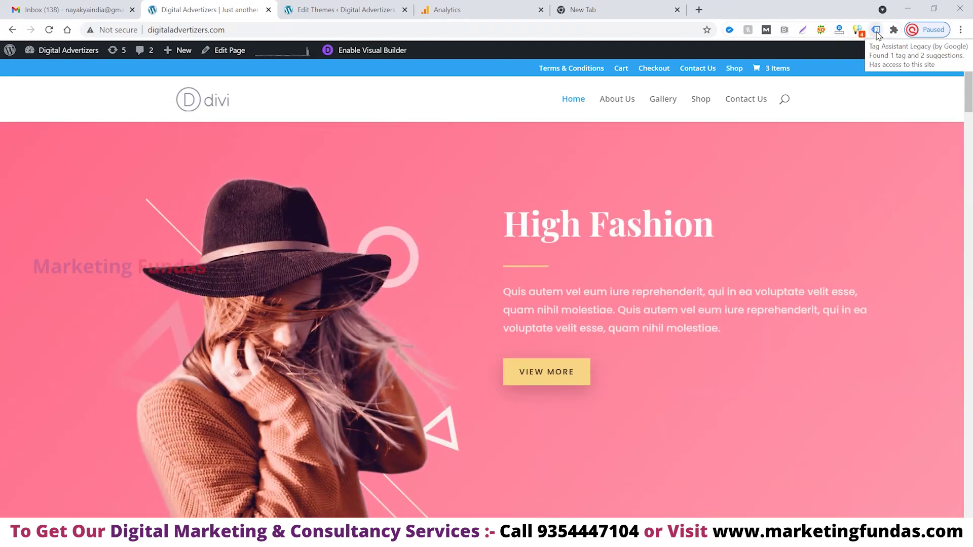
click(877, 32)
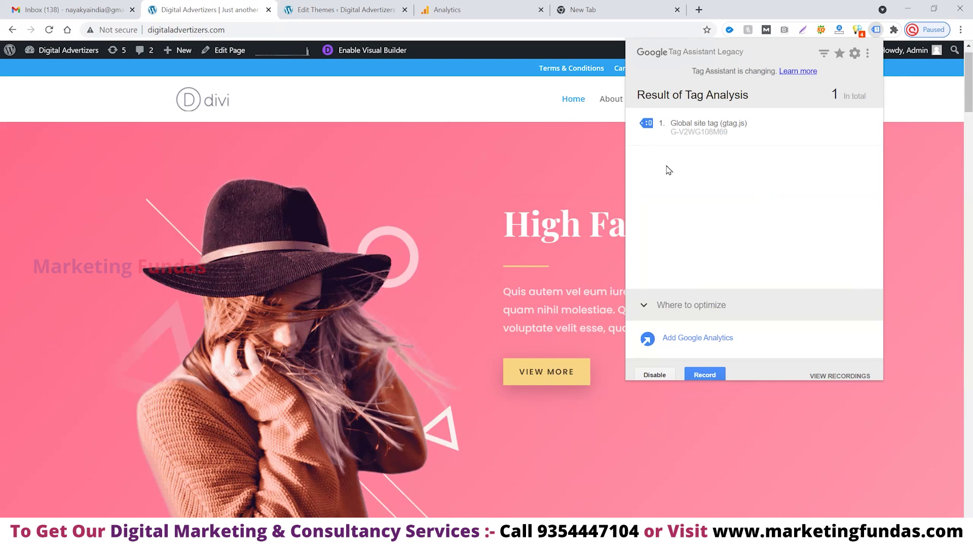
mouse_move(660, 146)
mouse_move(760, 122)
Switch to Google Analytics, reload the Digital Advertizers web stream details to check for incoming data, and close them
click(457, 15)
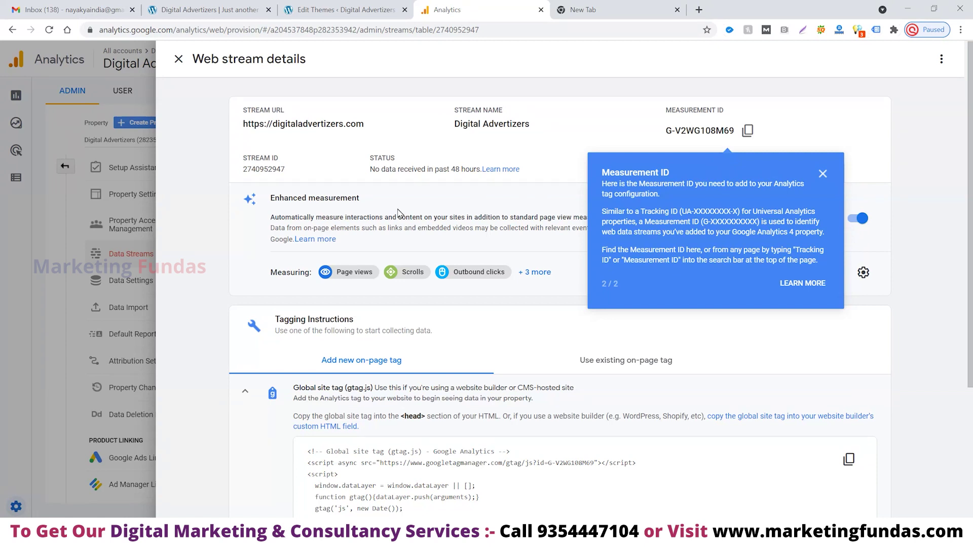
click(49, 29)
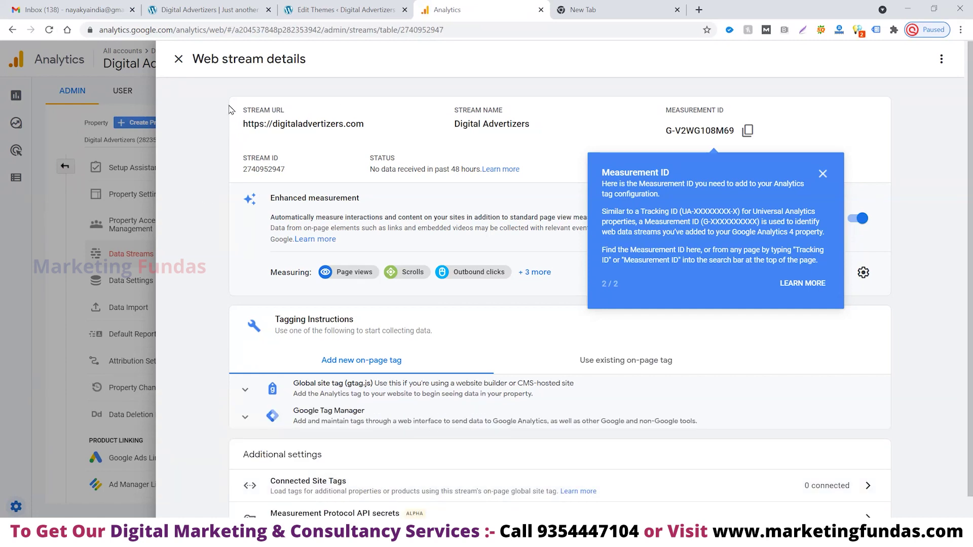
click(178, 59)
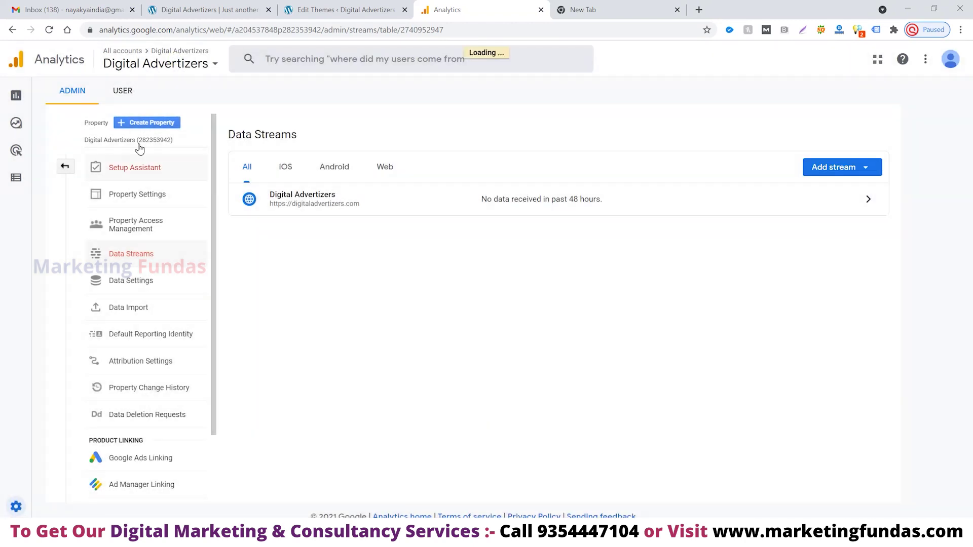
Select the Digital Advertizers property in the account picker, open its Reports snapshot, and refresh the report
click(124, 67)
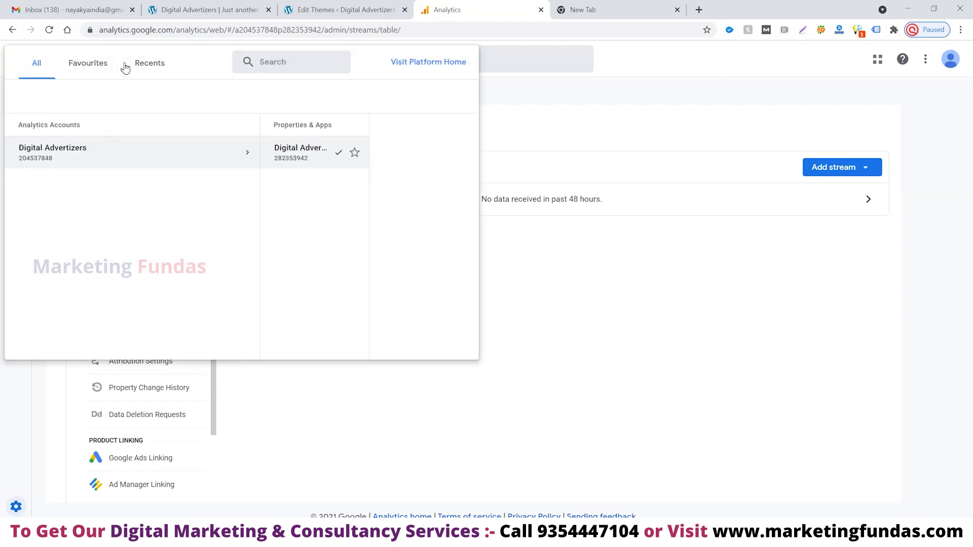
click(294, 147)
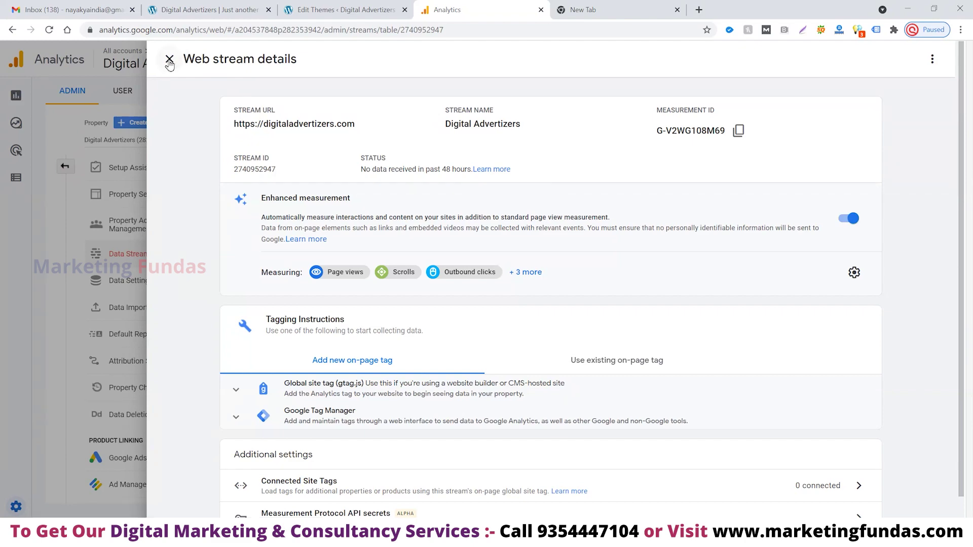
click(169, 59)
click(17, 95)
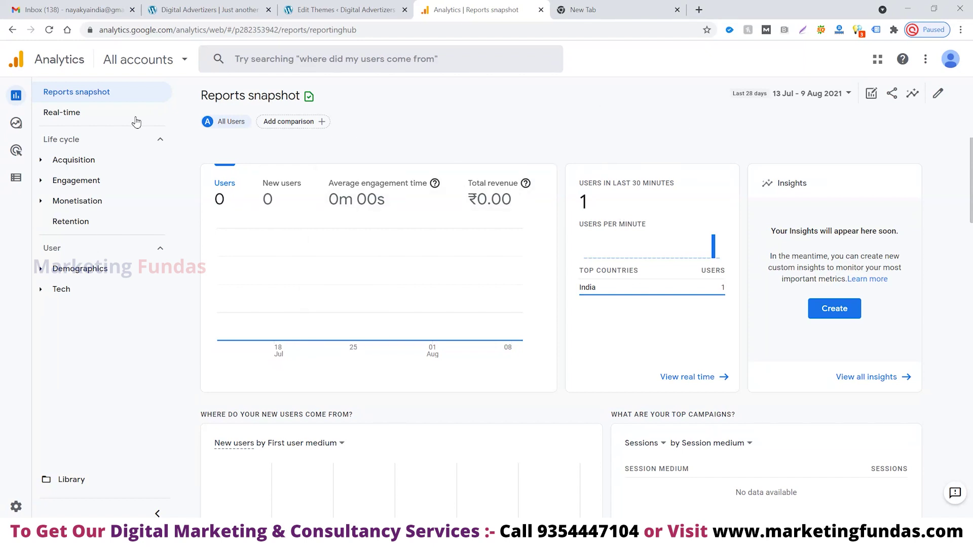
click(50, 37)
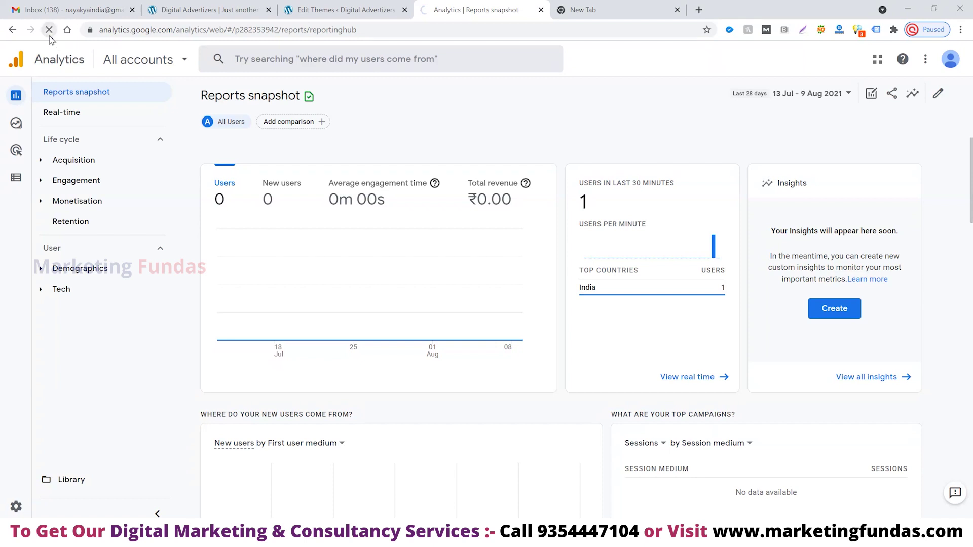